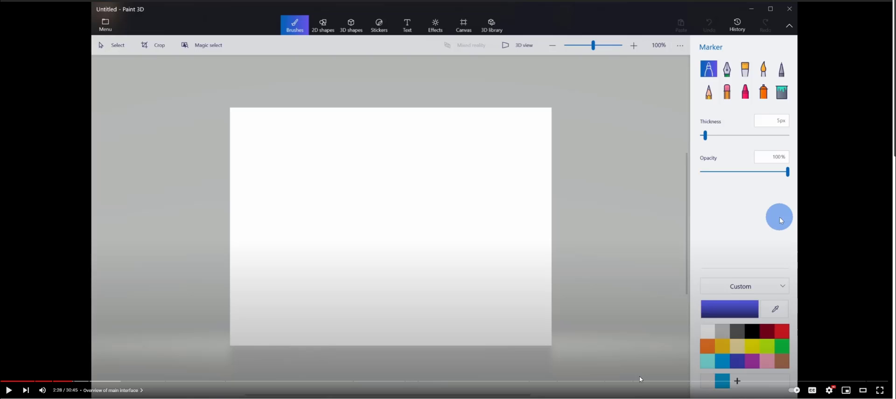
pyautogui.click(1, 381)
pyautogui.click(7, 391)
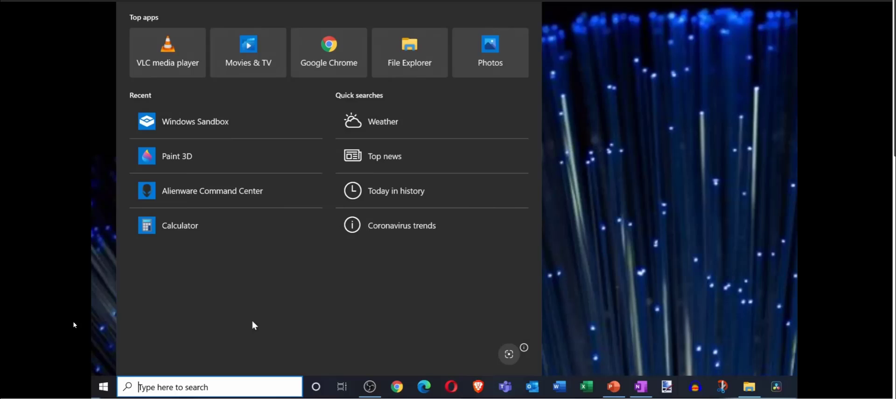
# Find Paint 3D through the Windows search, launch it and start a new project.
pyautogui.write('paint')
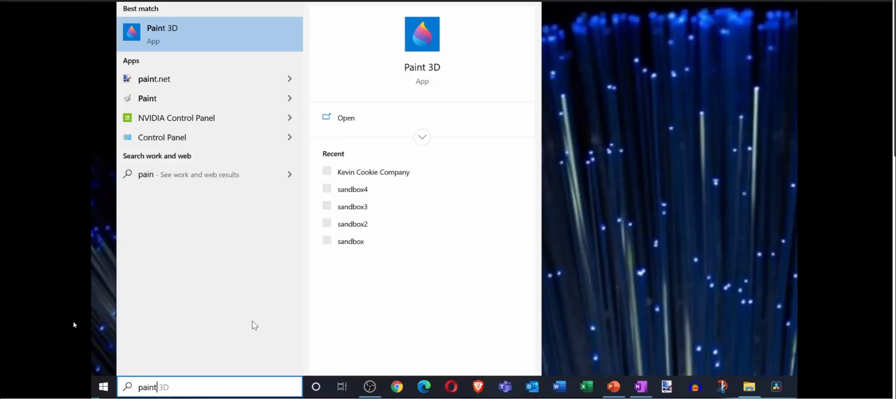
pyautogui.write(' 3d')
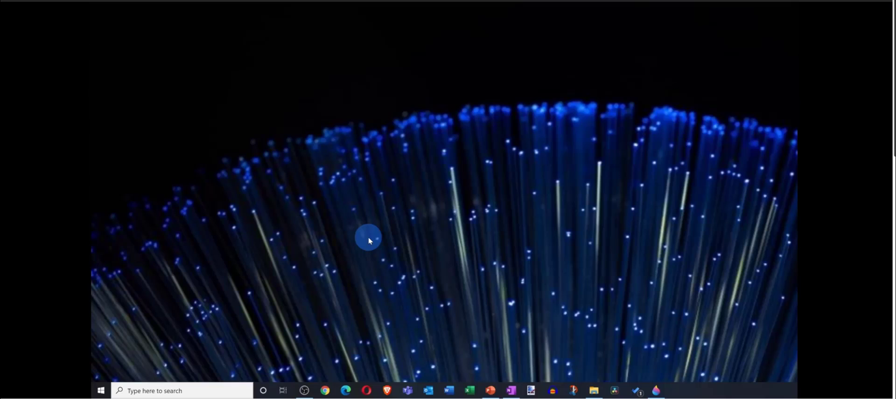
pyautogui.click(154, 391)
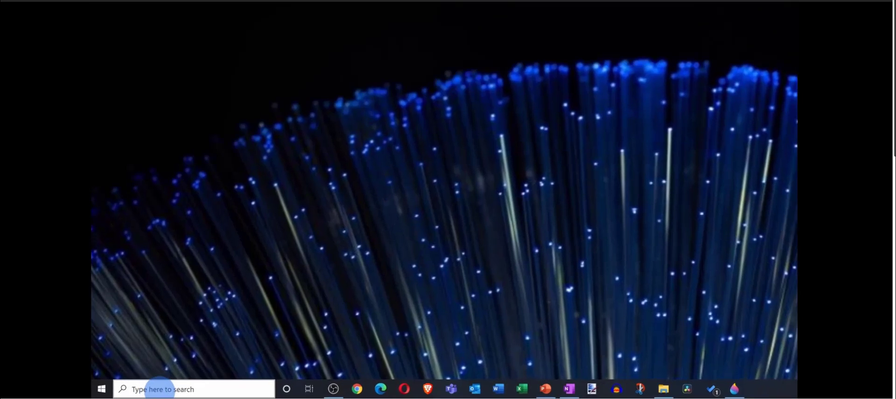
pyautogui.write('paint 3d')
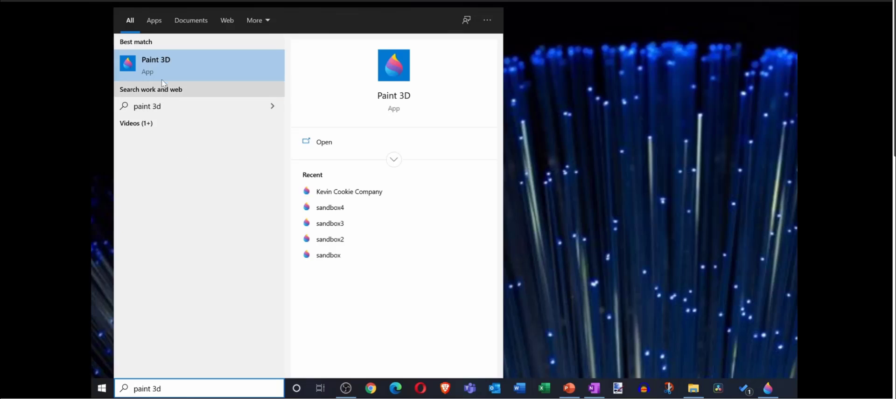
pyautogui.click(178, 62)
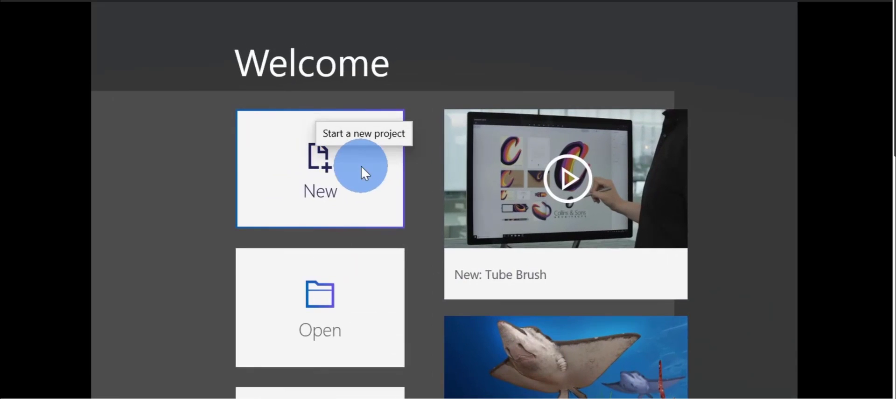
pyautogui.click(360, 166)
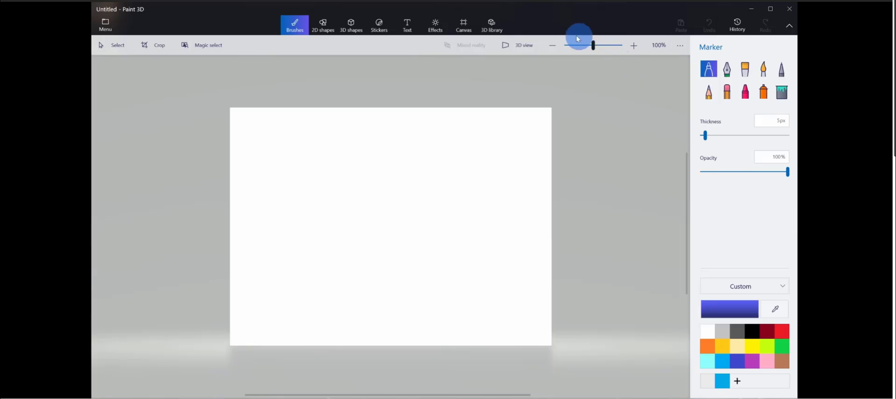
# Place the chocolate chip cookie picture from the desktop on the canvas, moving the Paint 3D window aside and back.
pyautogui.moveTo(566, 14); pyautogui.dragTo(620, 11)
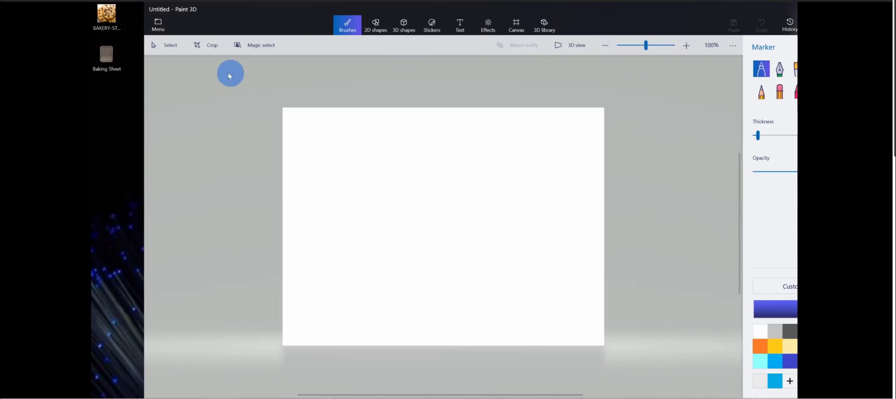
pyautogui.click(106, 16)
pyautogui.moveTo(109, 28)
pyautogui.mouseDown()
pyautogui.moveTo(140, 29)
pyautogui.moveTo(343, 160)
pyautogui.moveTo(352, 156)
pyautogui.mouseUp()
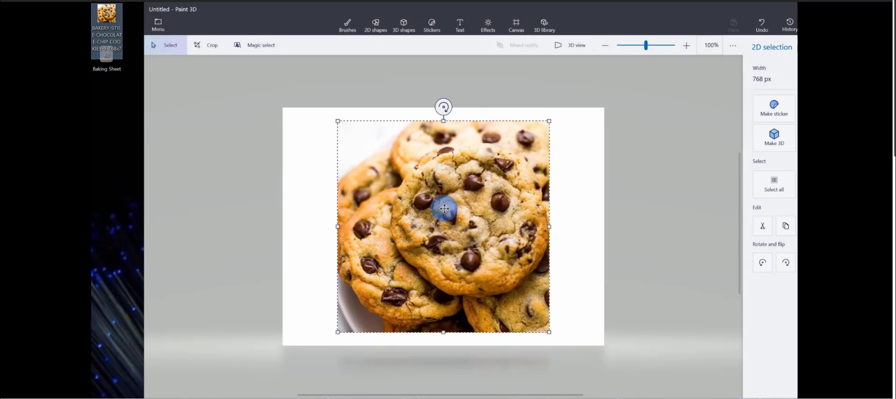
pyautogui.moveTo(612, 8); pyautogui.dragTo(560, 8)
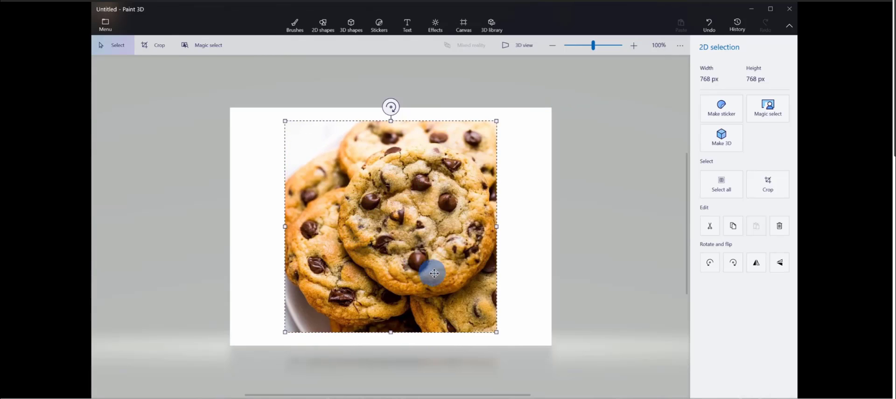
# Draw a 3D hemisphere over the cookie photo, using a light golden-brown colour sampled from the front cookie.
pyautogui.moveTo(94, 397)
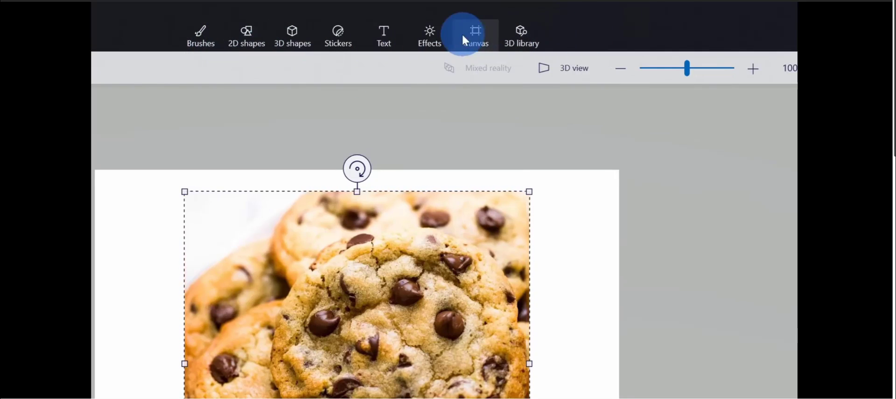
pyautogui.click(289, 36)
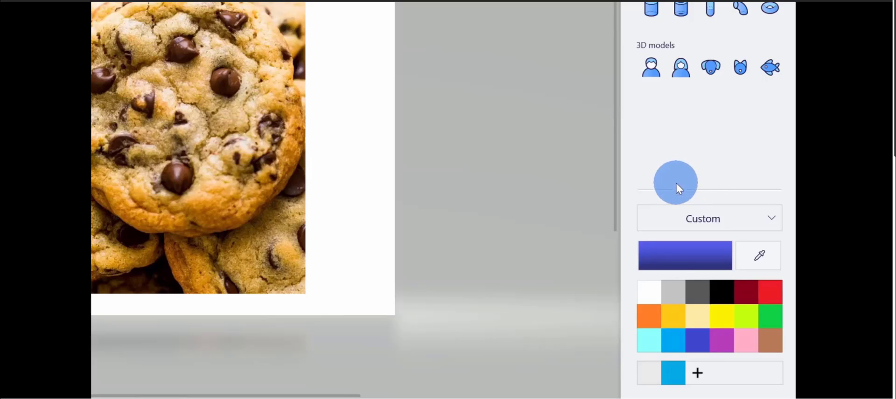
pyautogui.click(757, 258)
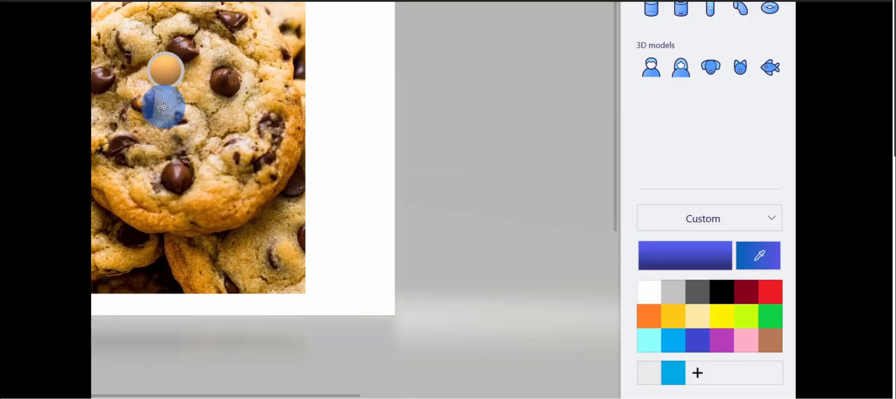
pyautogui.click(163, 106)
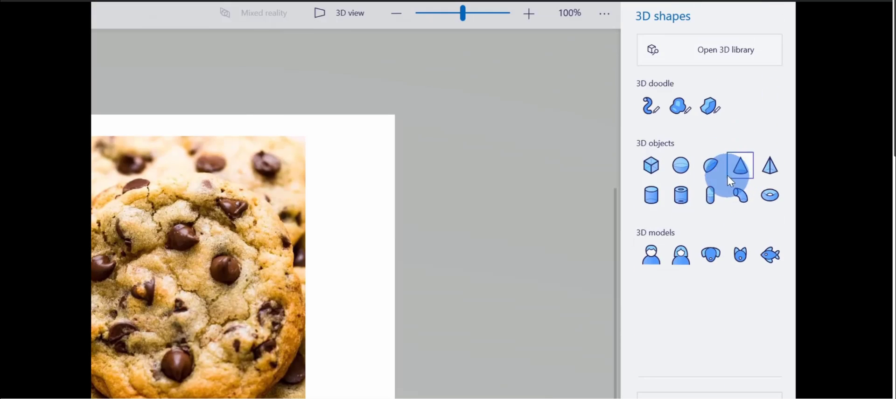
pyautogui.click(705, 167)
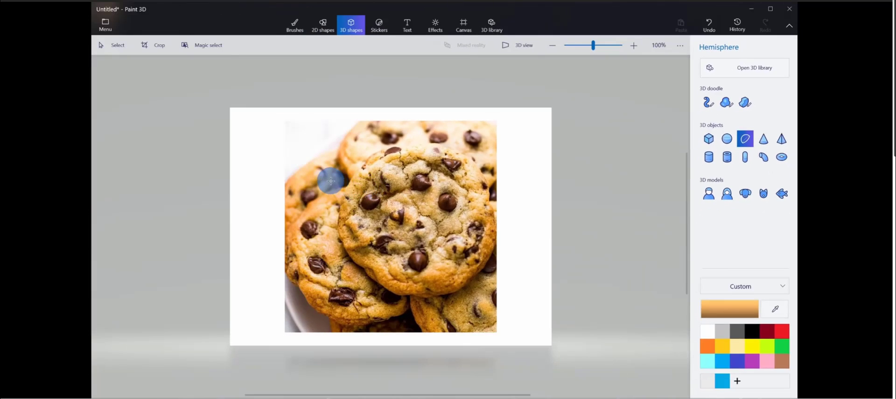
pyautogui.moveTo(331, 181)
pyautogui.mouseDown()
pyautogui.moveTo(456, 205)
pyautogui.moveTo(454, 305)
pyautogui.moveTo(461, 373)
pyautogui.moveTo(473, 385)
pyautogui.moveTo(460, 223)
pyautogui.moveTo(444, 223)
pyautogui.mouseUp()
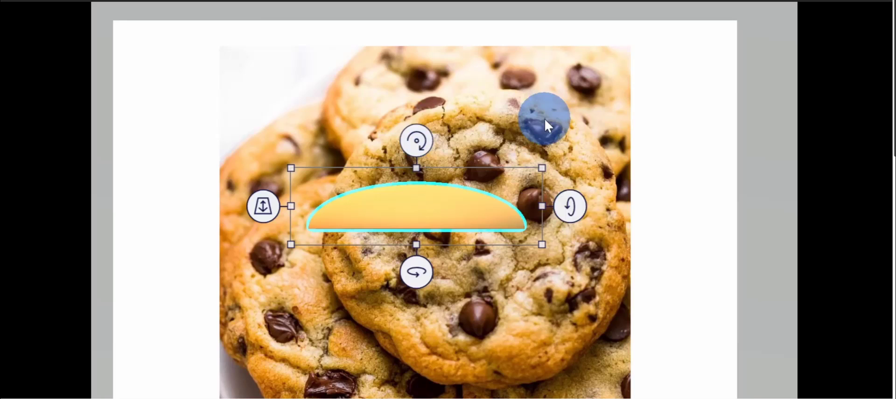
# Try tilting the hemisphere about the x-, y- and z-axes and sliding it along the z-axis.
pyautogui.moveTo(569, 206); pyautogui.dragTo(583, 226)
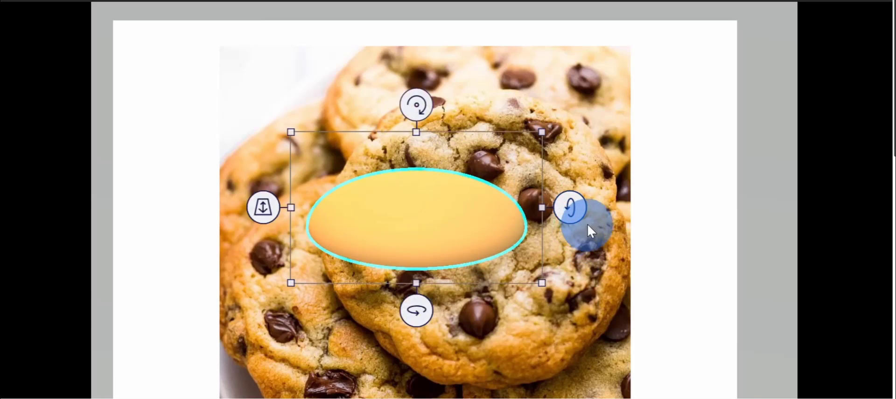
pyautogui.moveTo(414, 309); pyautogui.dragTo(509, 287)
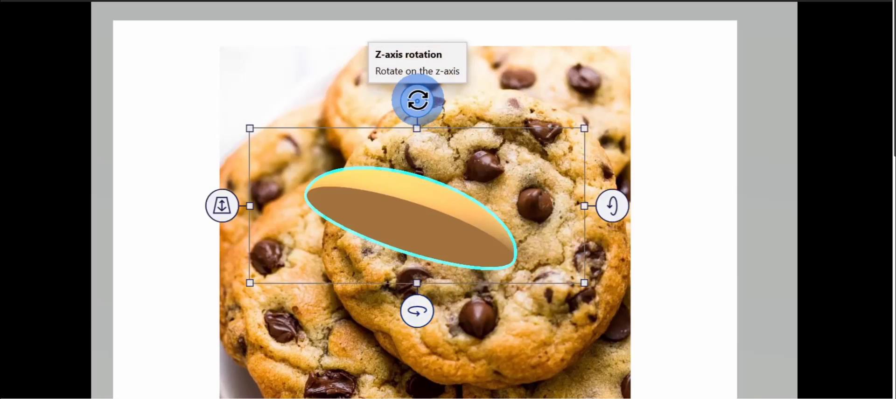
pyautogui.moveTo(425, 102); pyautogui.dragTo(460, 52)
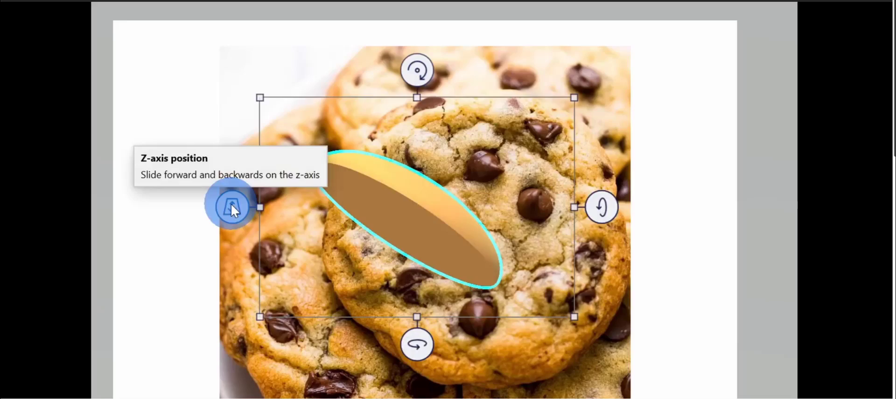
pyautogui.moveTo(231, 204); pyautogui.dragTo(248, 186)
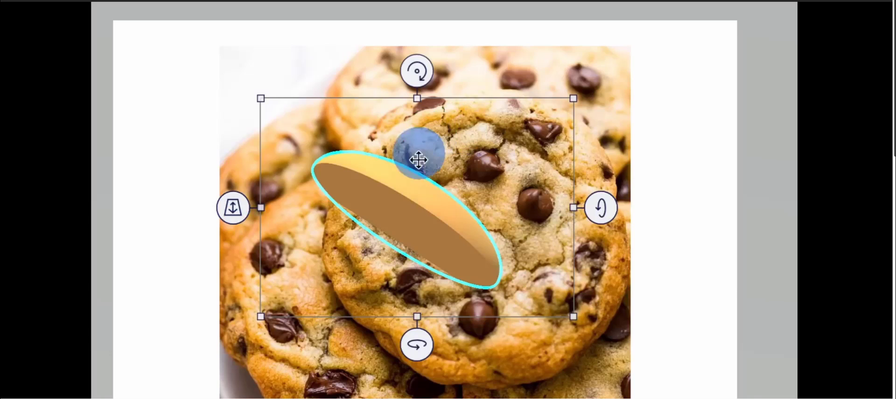
pyautogui.keyDown('ctrl'); pyautogui.scroll(-1, 668, 273); pyautogui.keyUp('ctrl')
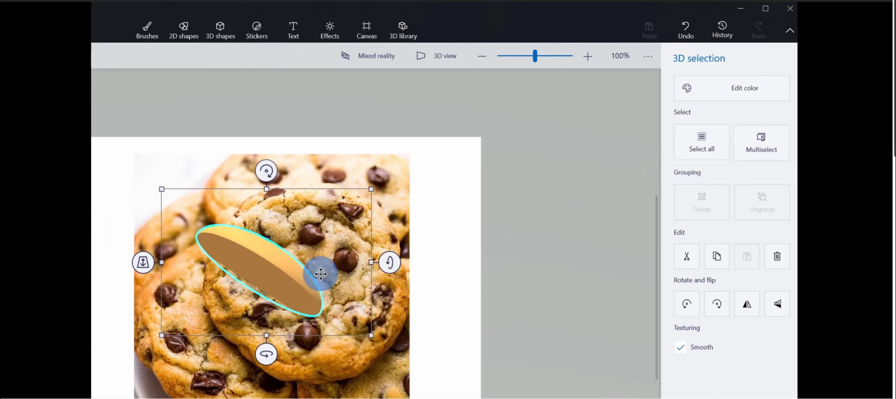
# Roll the project history back to the unrotated hemisphere and deselect it.
pyautogui.click(723, 33)
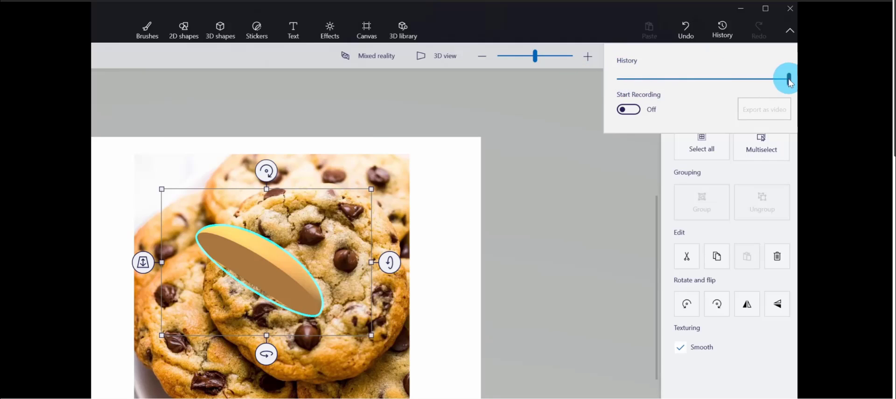
pyautogui.moveTo(789, 78)
pyautogui.mouseDown()
pyautogui.moveTo(776, 79)
pyautogui.moveTo(784, 78)
pyautogui.mouseUp()
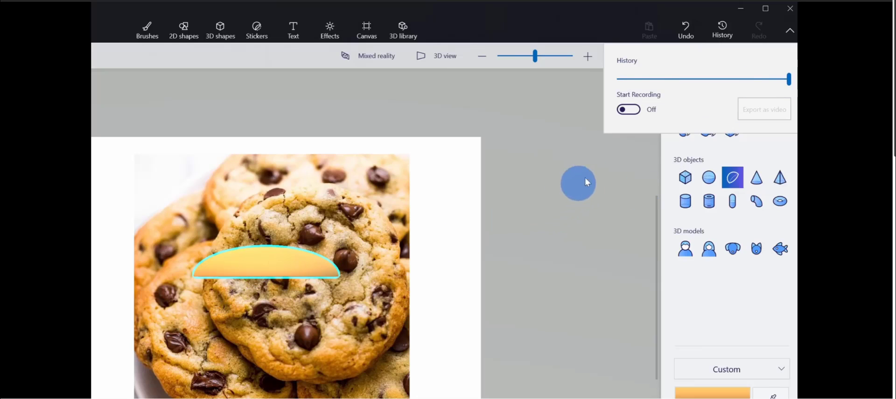
pyautogui.click(574, 187)
pyautogui.click(555, 199)
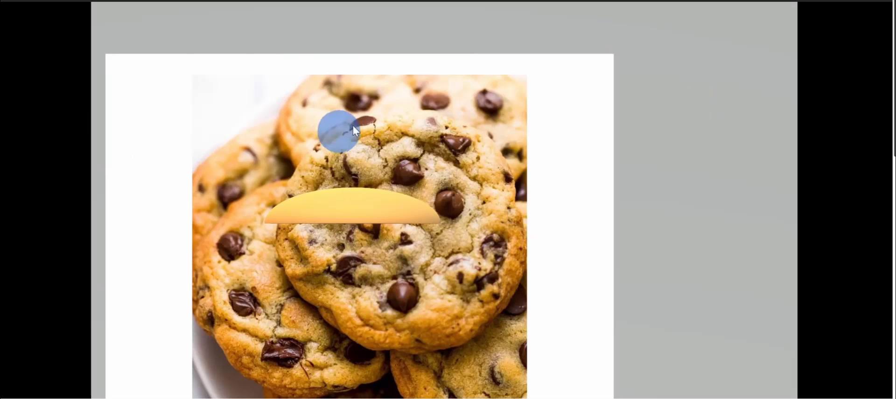
# Rotate the hemisphere about the x-axis until its dome faces forward as a full circle, and move it to the right of the cookie photo.
pyautogui.click(377, 206)
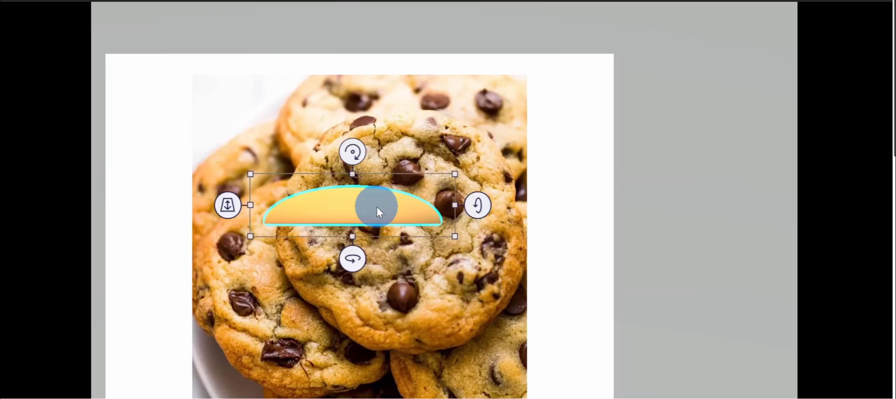
pyautogui.moveTo(477, 204); pyautogui.dragTo(479, 269)
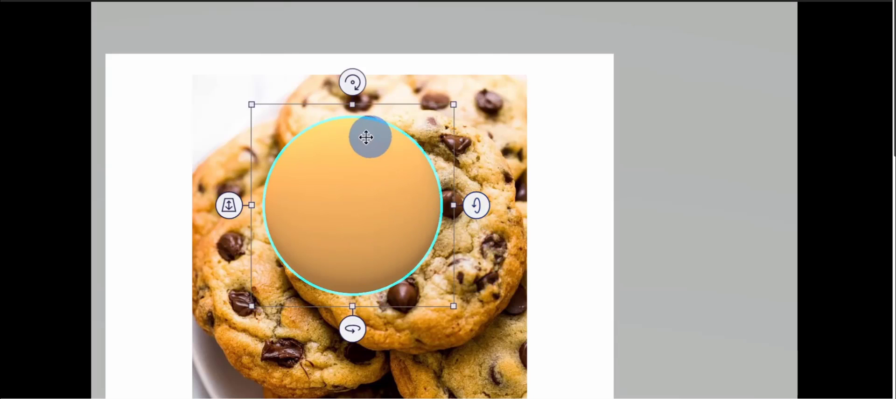
pyautogui.moveTo(326, 194); pyautogui.dragTo(646, 199)
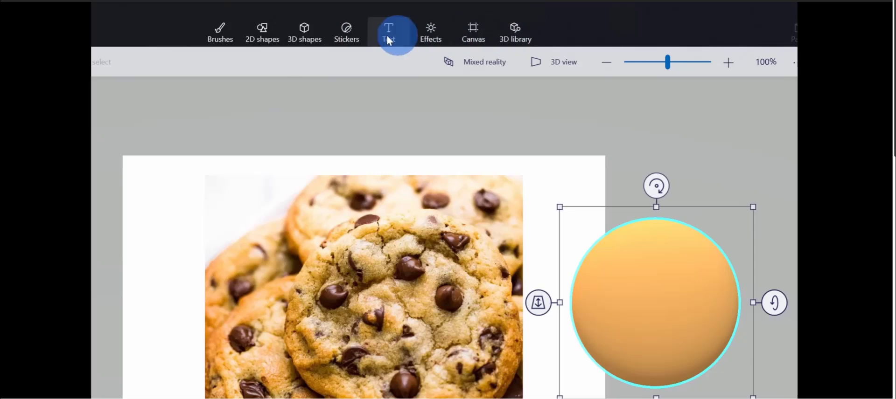
# Spray darker brown, sampled from the cookie photo, around the hemisphere's rim and in patches across its middle with the Spray can.
pyautogui.click(221, 41)
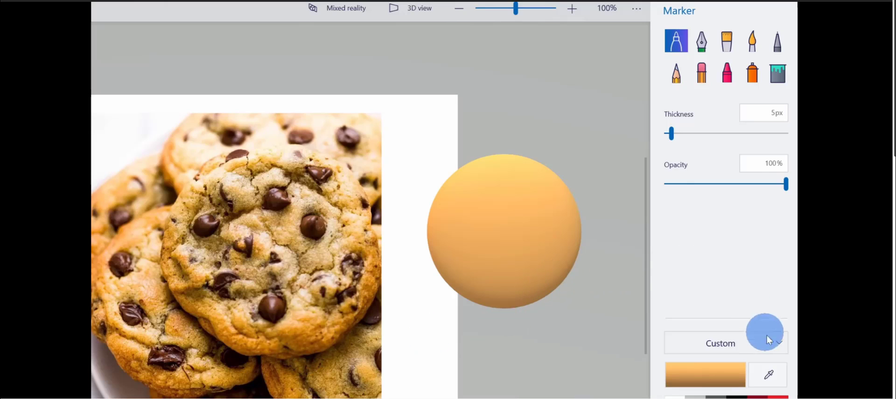
pyautogui.click(775, 376)
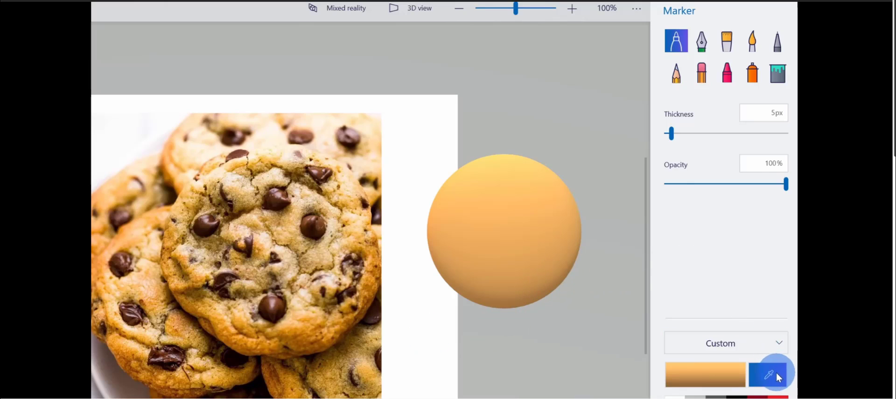
pyautogui.click(310, 342)
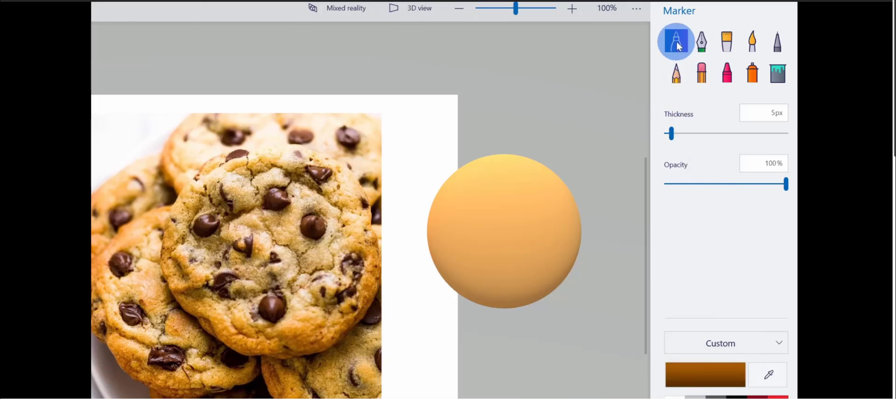
pyautogui.click(753, 77)
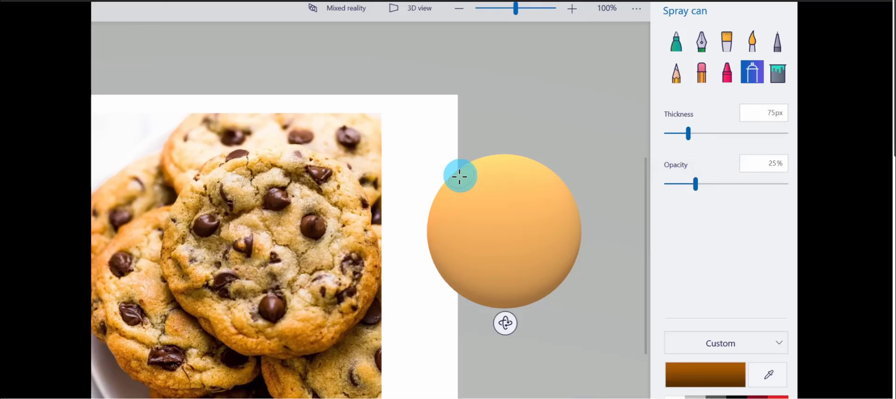
pyautogui.moveTo(459, 176)
pyautogui.mouseDown()
pyautogui.moveTo(433, 218)
pyautogui.moveTo(448, 278)
pyautogui.moveTo(475, 302)
pyautogui.moveTo(538, 285)
pyautogui.moveTo(527, 297)
pyautogui.moveTo(556, 270)
pyautogui.moveTo(572, 225)
pyautogui.moveTo(546, 174)
pyautogui.moveTo(490, 152)
pyautogui.moveTo(522, 168)
pyautogui.moveTo(455, 172)
pyautogui.moveTo(542, 164)
pyautogui.mouseUp()
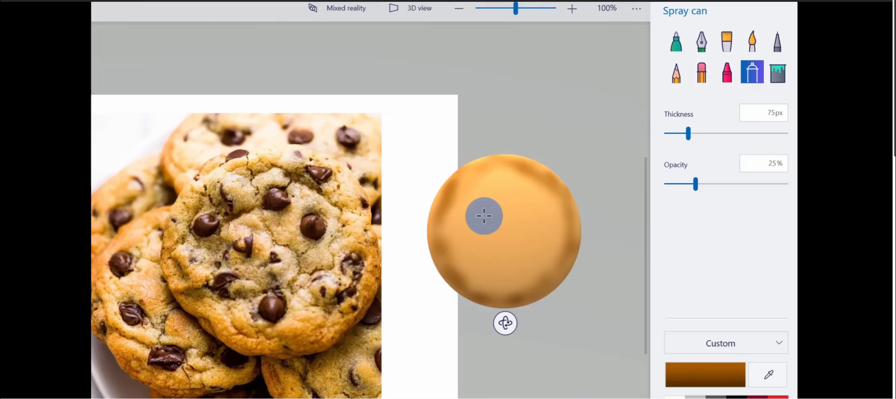
pyautogui.moveTo(482, 214)
pyautogui.mouseDown()
pyautogui.moveTo(513, 219)
pyautogui.moveTo(488, 245)
pyautogui.moveTo(485, 208)
pyautogui.moveTo(506, 193)
pyautogui.moveTo(555, 216)
pyautogui.moveTo(508, 266)
pyautogui.moveTo(466, 268)
pyautogui.moveTo(482, 233)
pyautogui.moveTo(465, 223)
pyautogui.moveTo(481, 189)
pyautogui.moveTo(565, 214)
pyautogui.moveTo(539, 251)
pyautogui.moveTo(520, 187)
pyautogui.moveTo(481, 234)
pyautogui.moveTo(546, 256)
pyautogui.moveTo(496, 241)
pyautogui.moveTo(543, 252)
pyautogui.moveTo(501, 262)
pyautogui.moveTo(525, 264)
pyautogui.mouseUp()
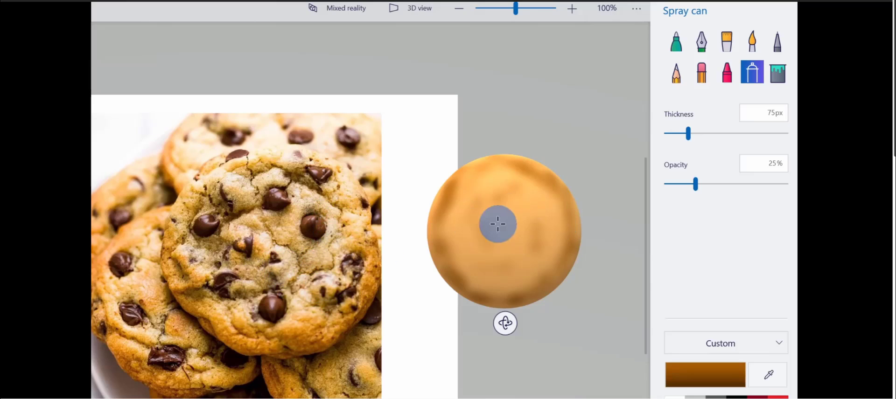
# Spray pale cream, sampled from the cookie photo, in patches across the middle of the hemisphere with the Spray can at 75px and 25% opacity.
pyautogui.click(768, 375)
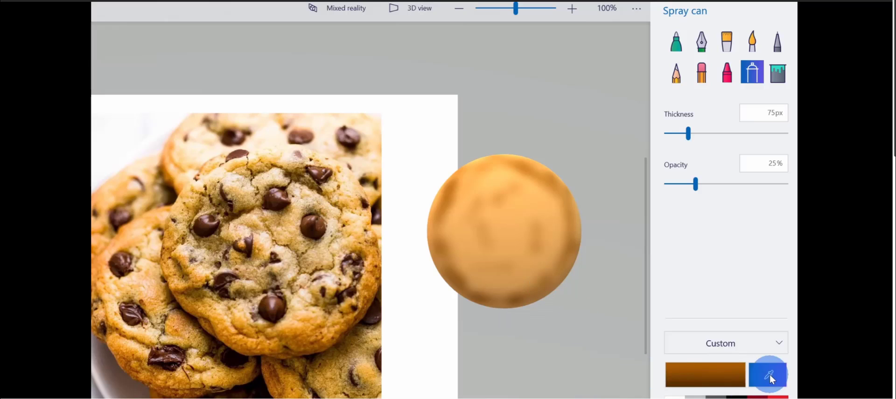
pyautogui.click(286, 251)
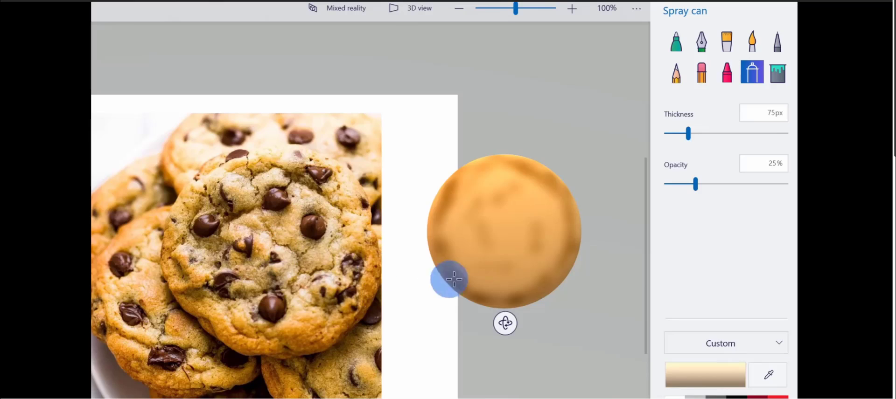
pyautogui.click(751, 72)
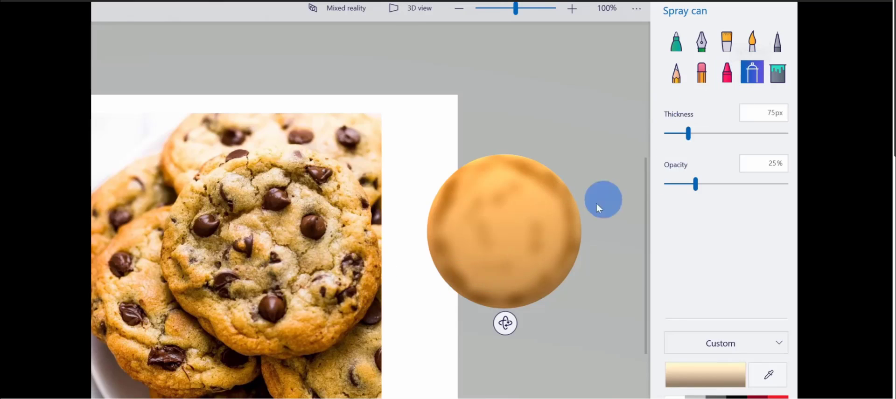
pyautogui.moveTo(519, 238)
pyautogui.mouseDown()
pyautogui.moveTo(518, 218)
pyautogui.moveTo(546, 199)
pyautogui.moveTo(513, 209)
pyautogui.moveTo(542, 229)
pyautogui.moveTo(536, 206)
pyautogui.moveTo(480, 250)
pyautogui.moveTo(453, 231)
pyautogui.moveTo(466, 245)
pyautogui.moveTo(496, 252)
pyautogui.moveTo(491, 218)
pyautogui.moveTo(526, 257)
pyautogui.moveTo(520, 273)
pyautogui.moveTo(495, 279)
pyautogui.moveTo(478, 270)
pyautogui.moveTo(463, 213)
pyautogui.moveTo(472, 193)
pyautogui.moveTo(522, 182)
pyautogui.moveTo(556, 244)
pyautogui.moveTo(513, 221)
pyautogui.mouseUp()
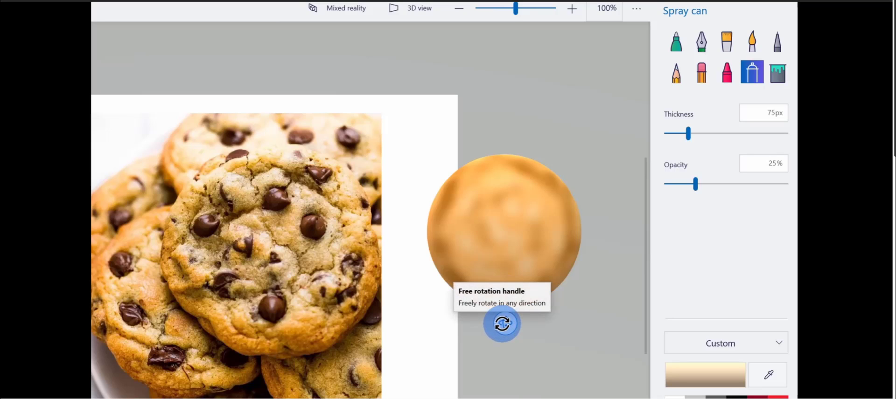
# Turn the hemisphere around freely to inspect its flat back, and reset it to the front-facing orientation.
pyautogui.moveTo(509, 323); pyautogui.dragTo(336, 328)
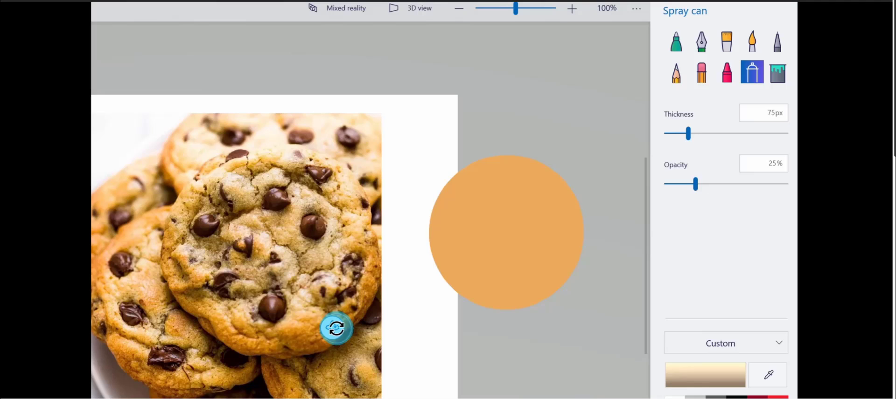
pyautogui.moveTo(336, 328); pyautogui.dragTo(506, 324)
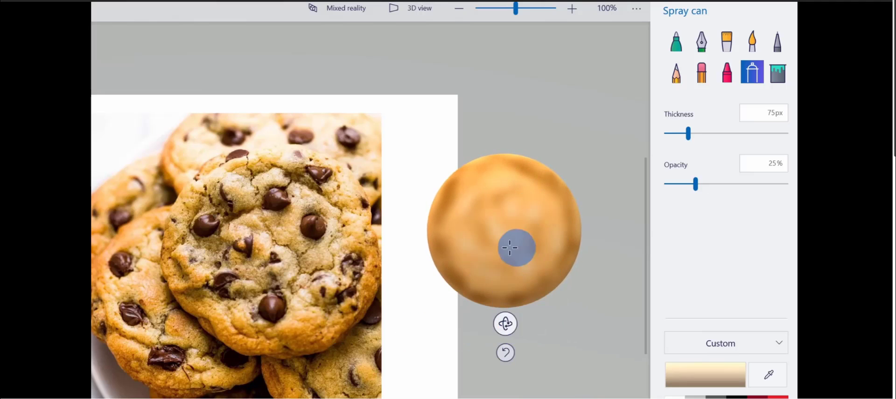
pyautogui.click(504, 353)
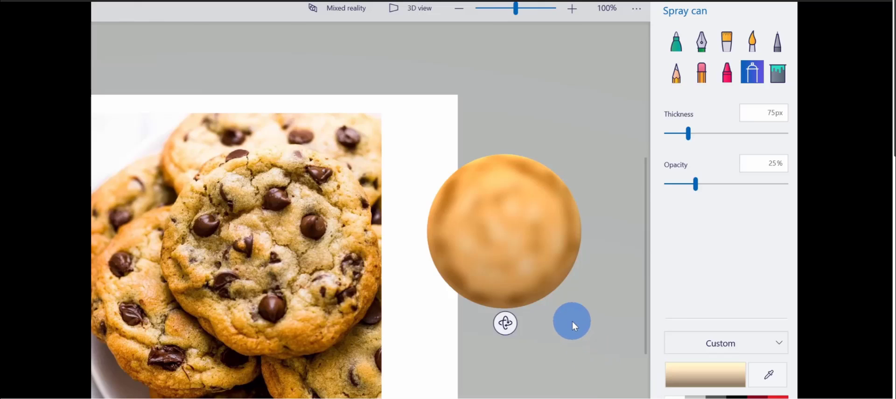
pyautogui.click(572, 321)
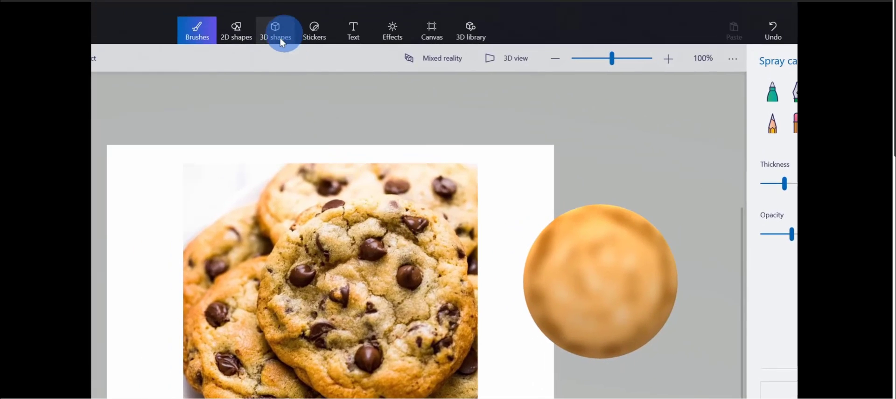
# Create a small teardrop-shaped chocolate chip beside the hemisphere with the rounded 60px Tube brush, in dark brown sampled from a chip in the photo.
pyautogui.click(279, 41)
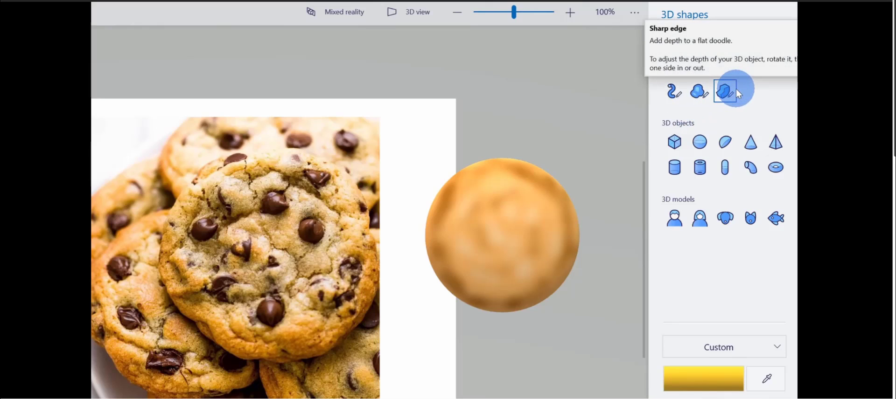
pyautogui.click(675, 93)
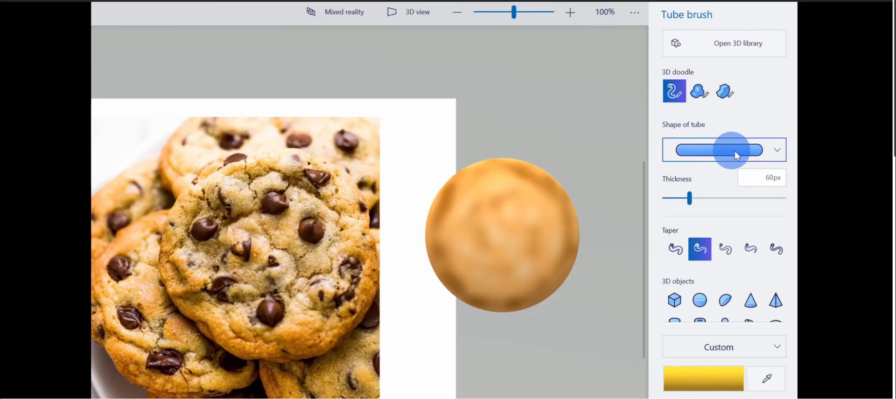
pyautogui.click(778, 150)
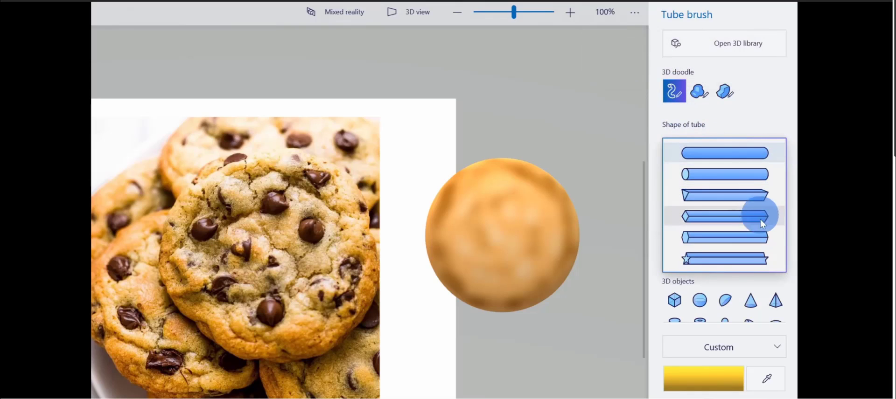
pyautogui.click(759, 154)
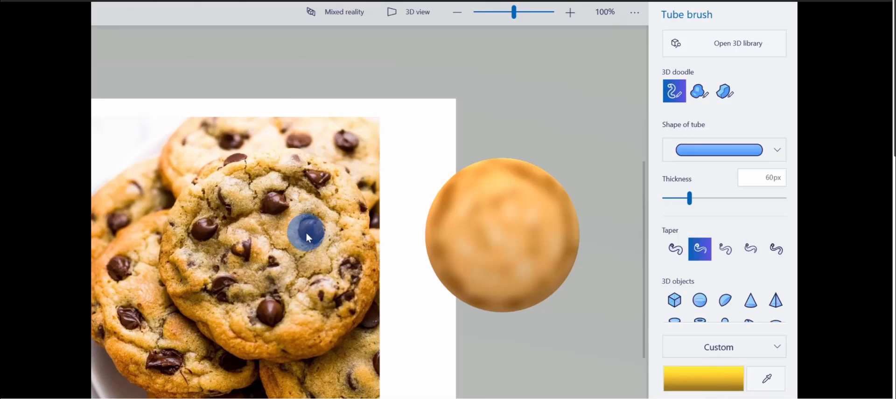
pyautogui.click(761, 378)
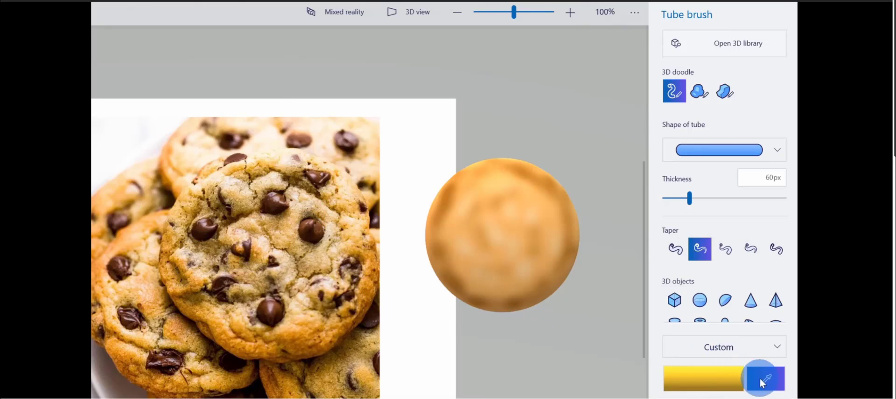
pyautogui.click(315, 229)
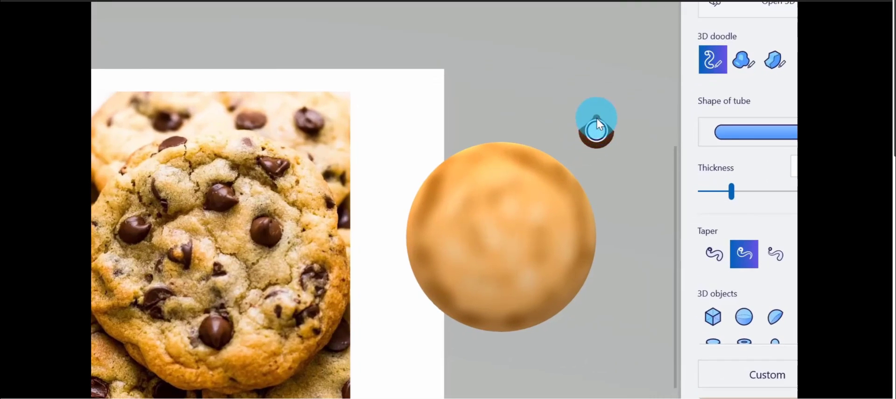
pyautogui.click(596, 117)
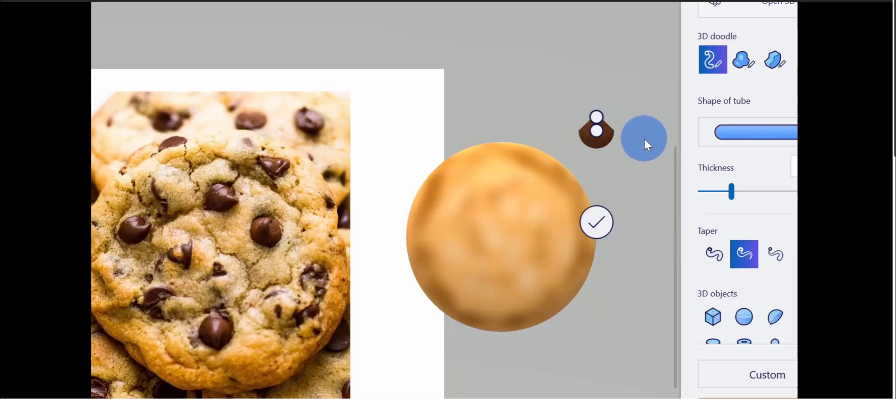
pyautogui.click(597, 223)
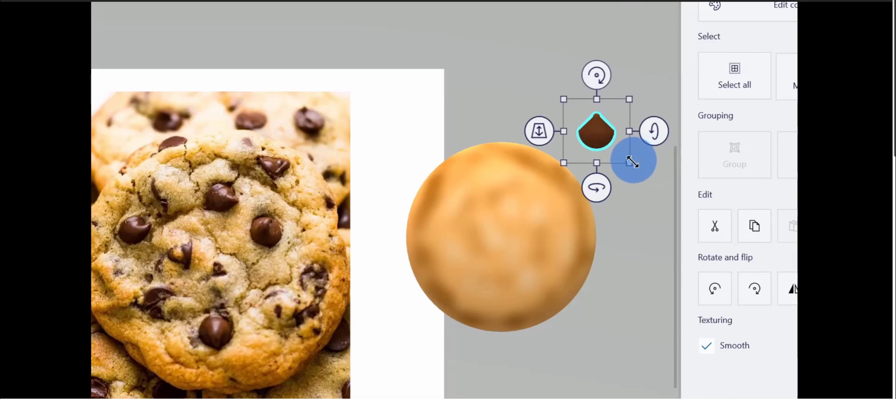
# Rotate the chocolate chip about the x-axis until its pointed tip faces forward.
pyautogui.moveTo(582, 138); pyautogui.dragTo(634, 152)
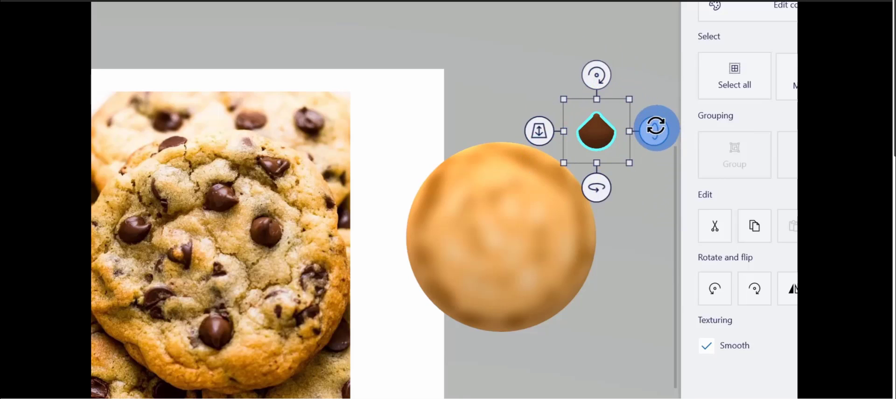
pyautogui.moveTo(655, 131); pyautogui.dragTo(656, 150)
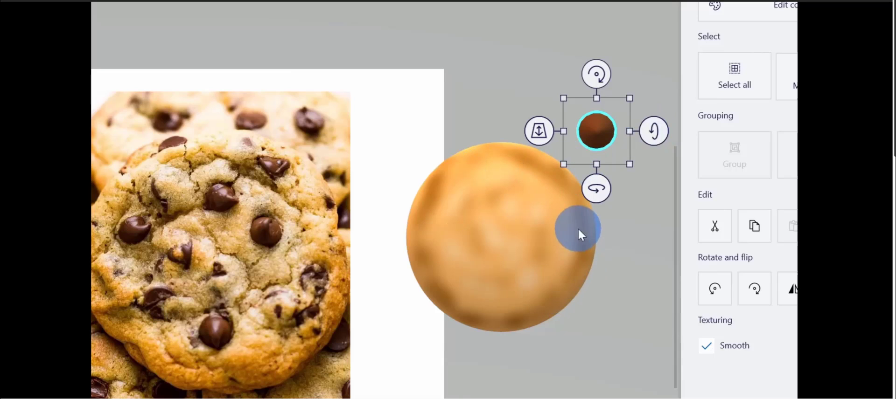
pyautogui.moveTo(653, 131); pyautogui.dragTo(653, 115)
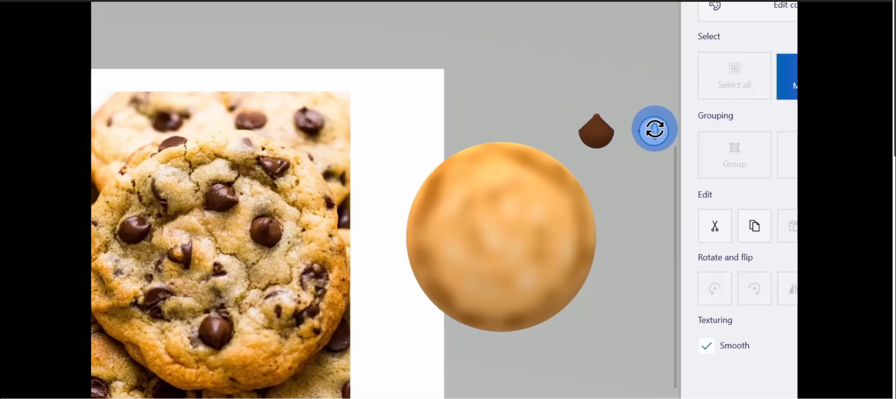
pyautogui.moveTo(654, 130); pyautogui.dragTo(655, 147)
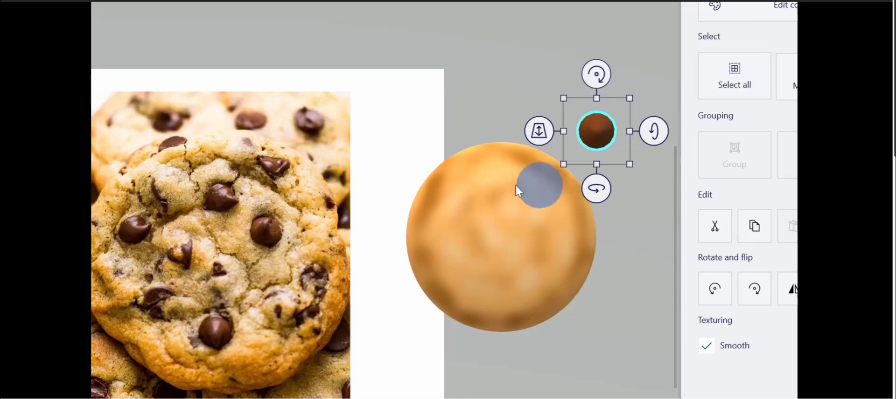
# Move the chip onto the upper right of the hemisphere and slide it back along the z-axis until it is partly embedded in the dome.
pyautogui.moveTo(600, 130); pyautogui.dragTo(529, 200)
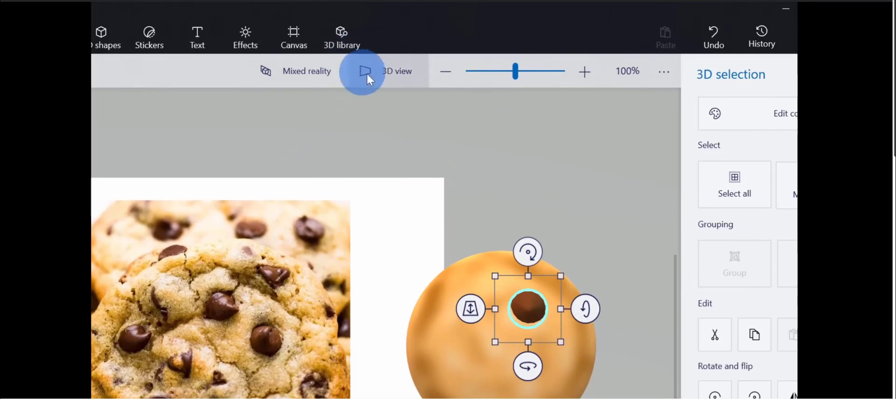
pyautogui.click(394, 72)
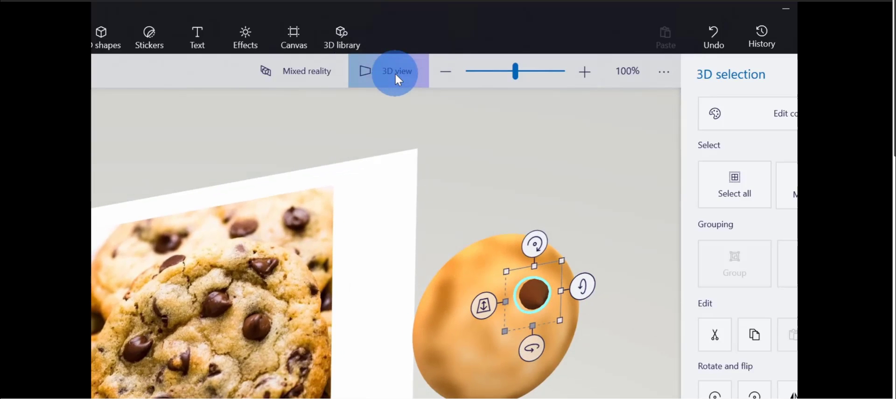
pyautogui.click(395, 72)
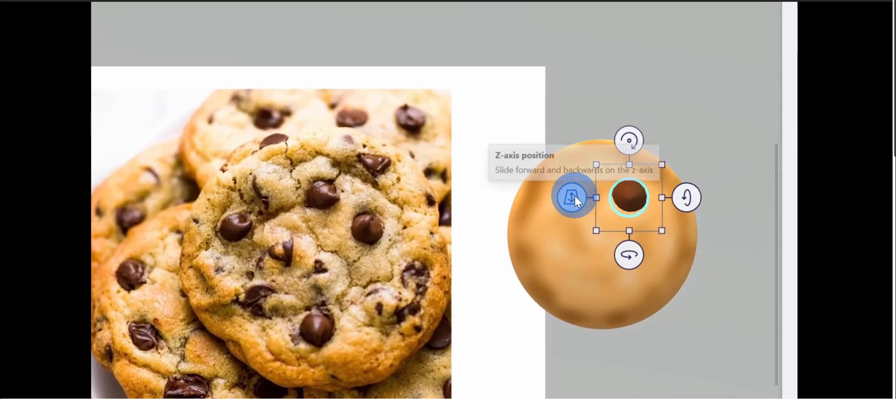
pyautogui.moveTo(575, 195); pyautogui.dragTo(742, 113)
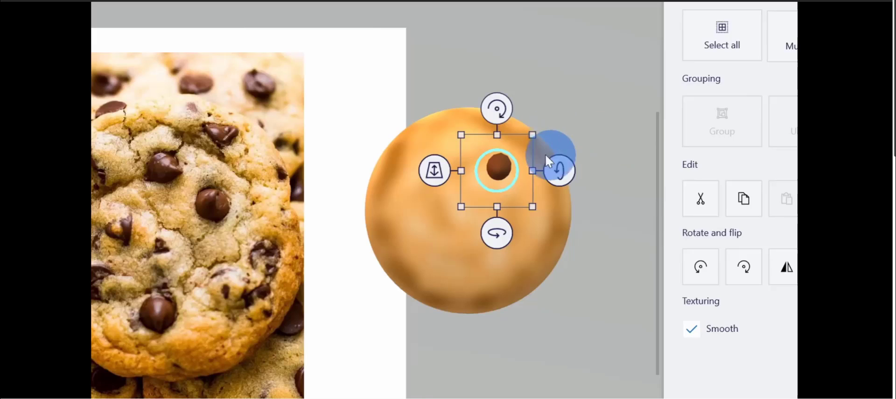
# Duplicate the chip, place the copy at the hemisphere's upper left, sink it along the z-axis, and turn it slightly about the y-axis.
pyautogui.click(498, 169)
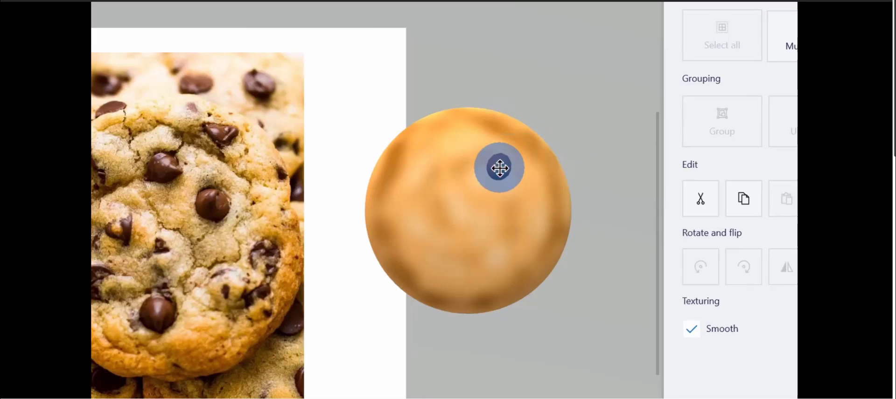
pyautogui.click(594, 205)
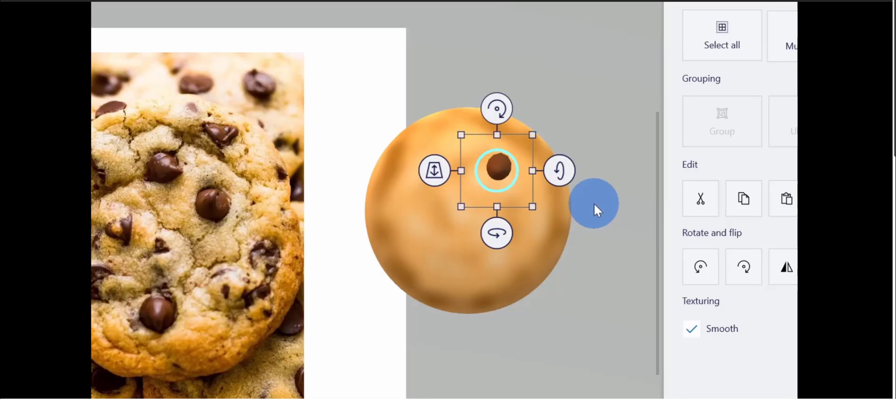
pyautogui.moveTo(497, 166); pyautogui.dragTo(419, 169)
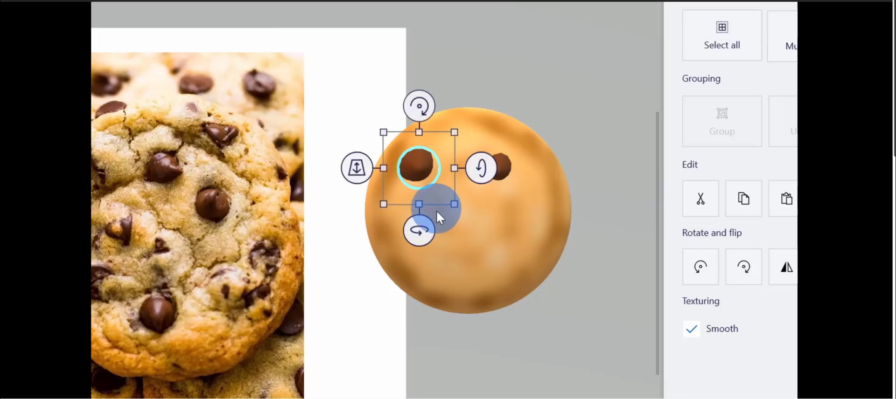
pyautogui.click(420, 166)
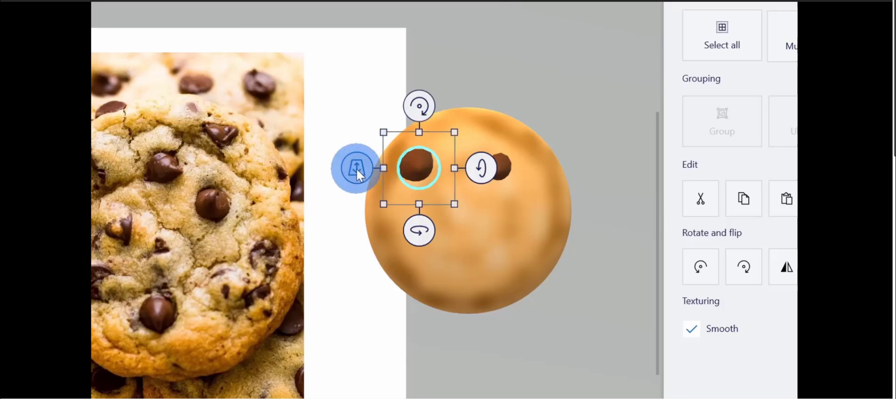
pyautogui.moveTo(356, 168); pyautogui.dragTo(326, 170)
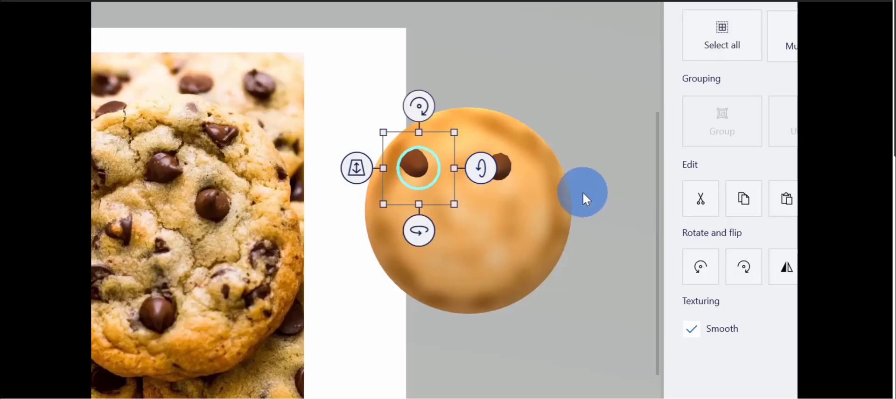
pyautogui.moveTo(429, 227); pyautogui.dragTo(422, 233)
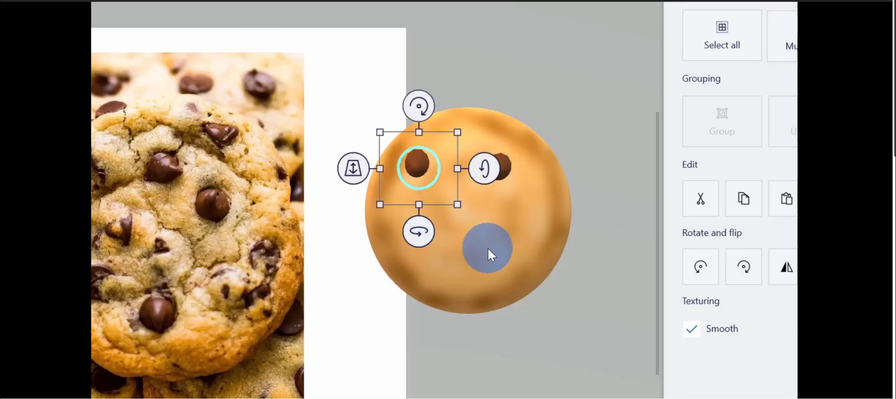
# Scatter more chips of varied sizes over the hemisphere for eight in total, and tilt the topmost one slightly about the x-axis.
pyautogui.moveTo(418, 164); pyautogui.dragTo(424, 259)
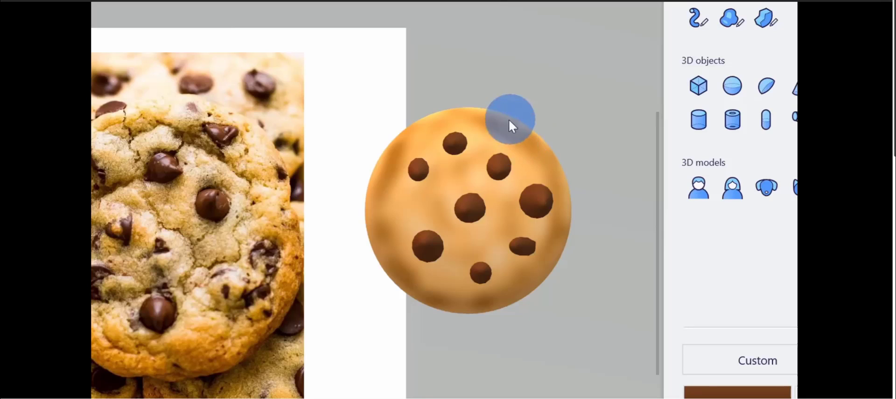
pyautogui.click(456, 142)
pyautogui.moveTo(518, 146); pyautogui.dragTo(534, 159)
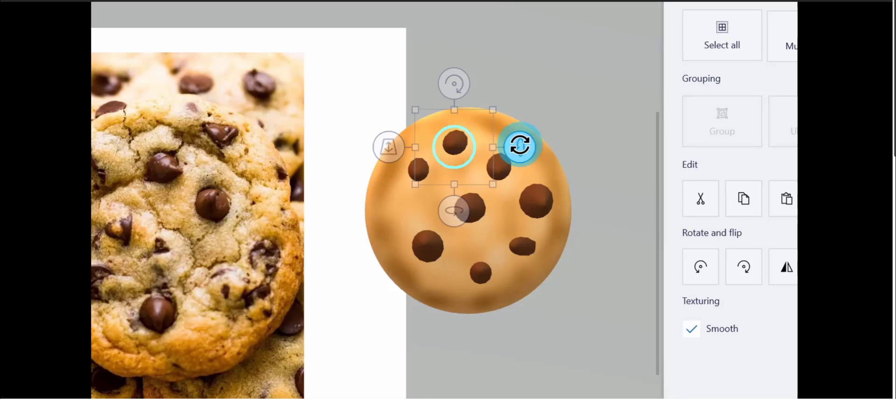
pyautogui.moveTo(519, 146); pyautogui.dragTo(517, 144)
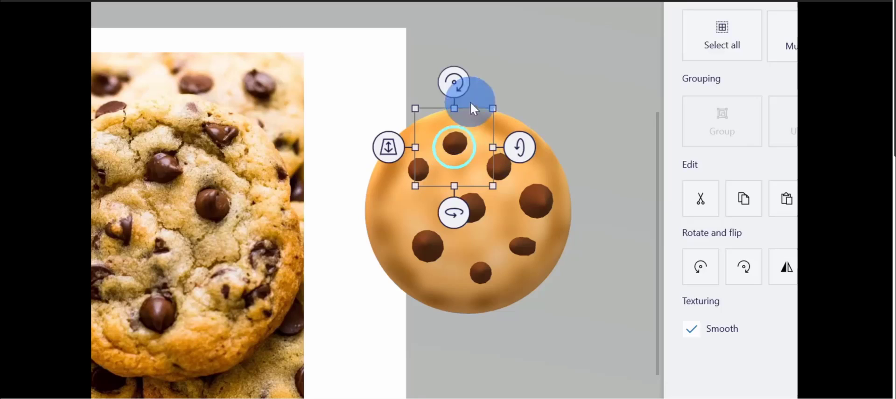
pyautogui.click(589, 239)
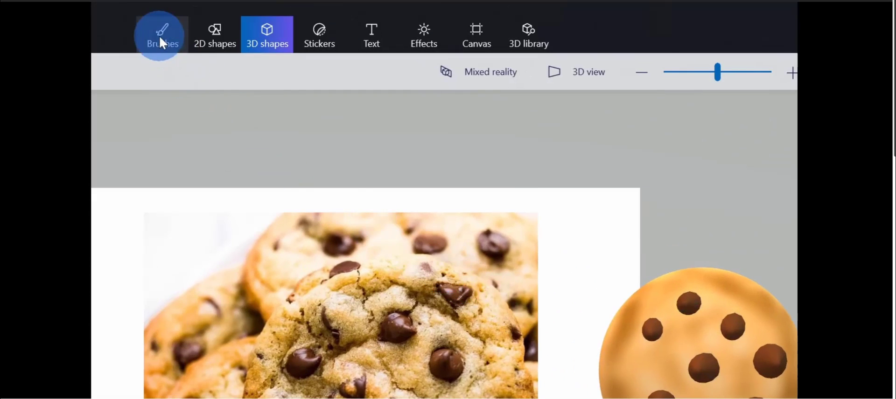
# Paint highlights on the chocolate chips with a thinner Watercolor brush, using a highlight colour sampled from a chip in the reference photo.
pyautogui.click(161, 42)
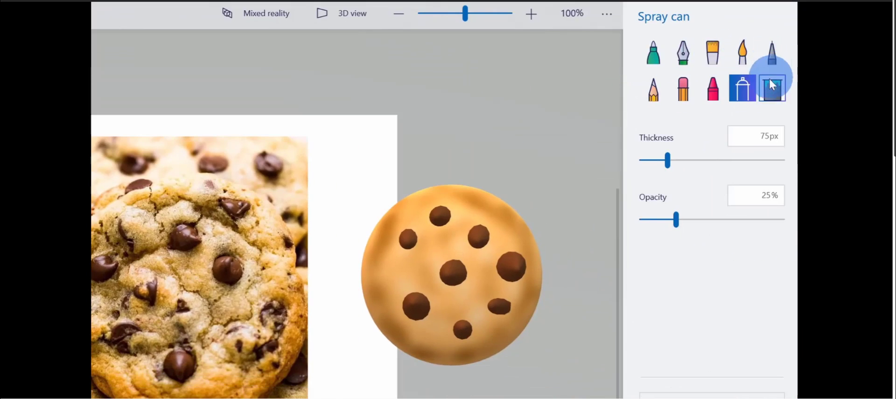
pyautogui.click(747, 51)
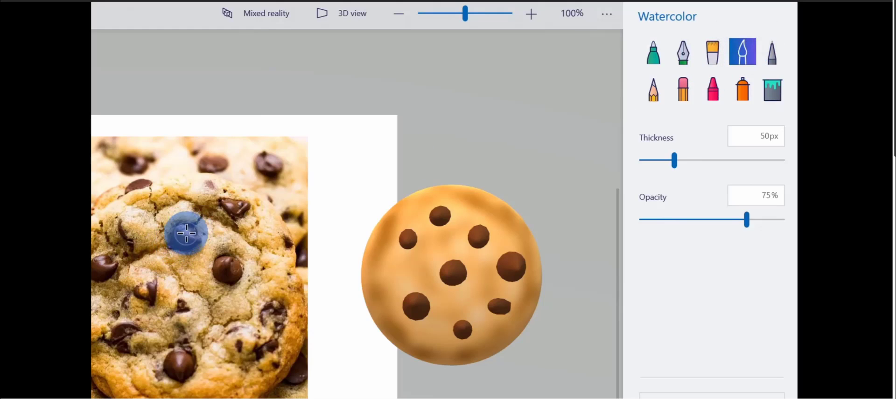
pyautogui.click(761, 309)
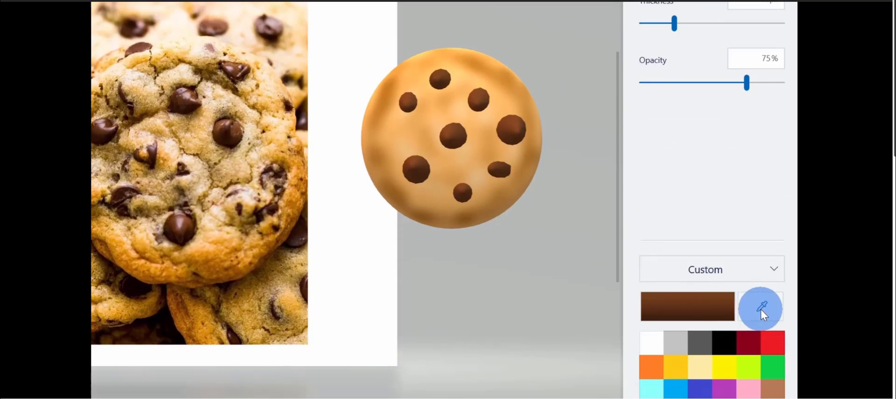
pyautogui.click(186, 98)
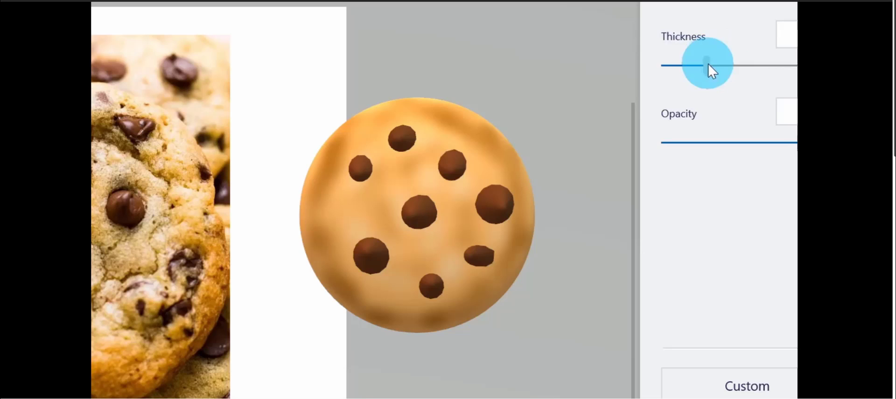
pyautogui.moveTo(688, 62); pyautogui.dragTo(672, 61)
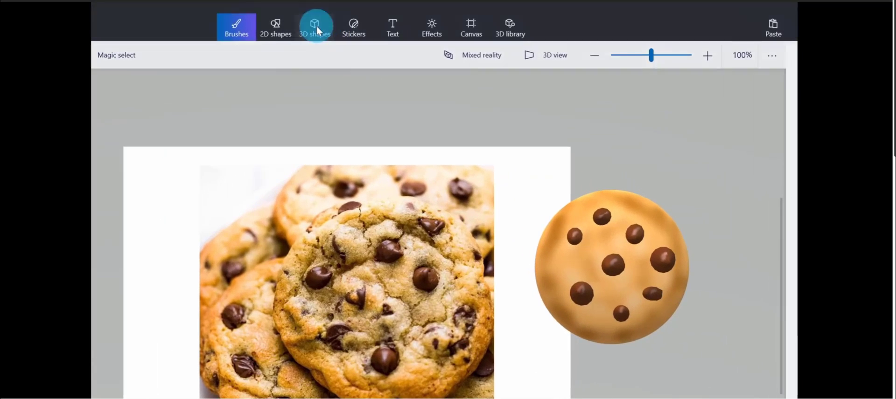
# Group the painted hemisphere with all its chocolate chips into one cookie object, and try turning the group about the x-axis.
pyautogui.click(316, 28)
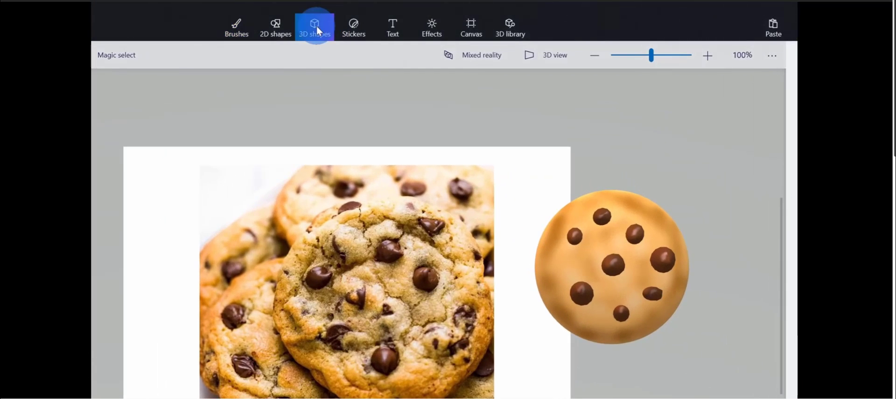
pyautogui.moveTo(514, 391); pyautogui.dragTo(719, 140)
pyautogui.click(611, 196)
pyautogui.click(558, 236)
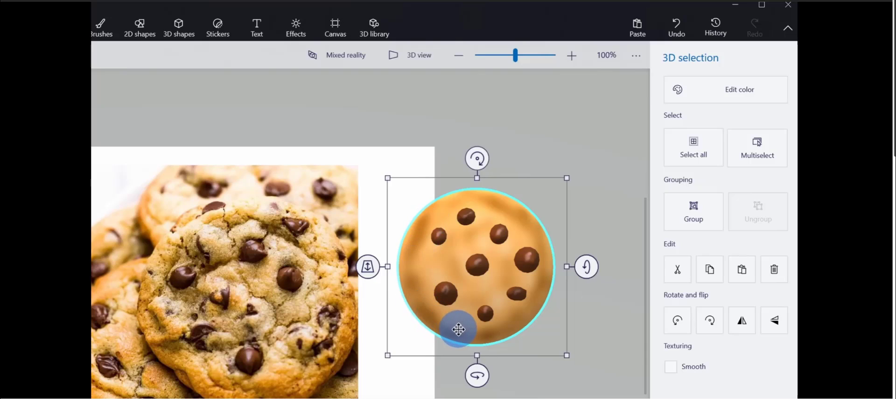
pyautogui.click(445, 289)
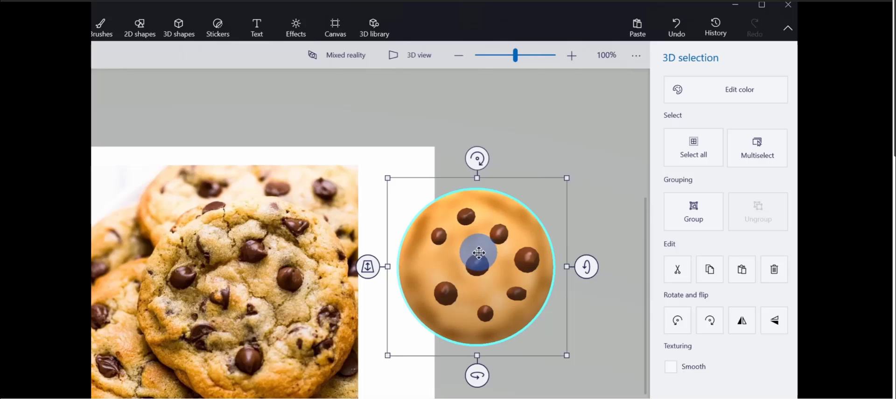
pyautogui.click(711, 209)
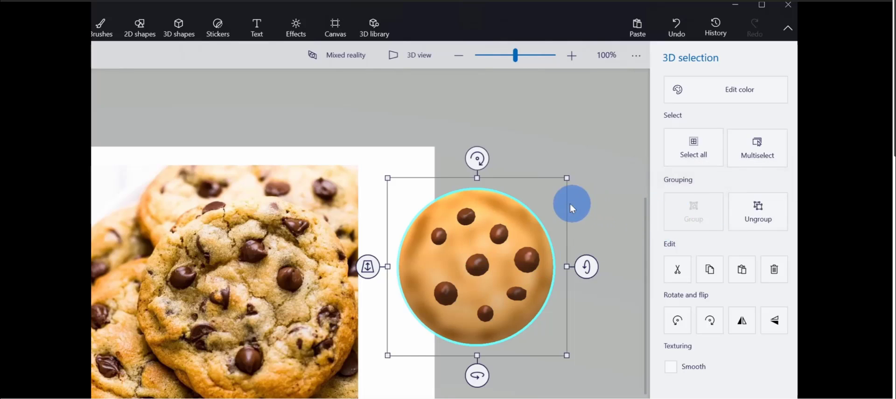
pyautogui.click(607, 202)
pyautogui.click(471, 217)
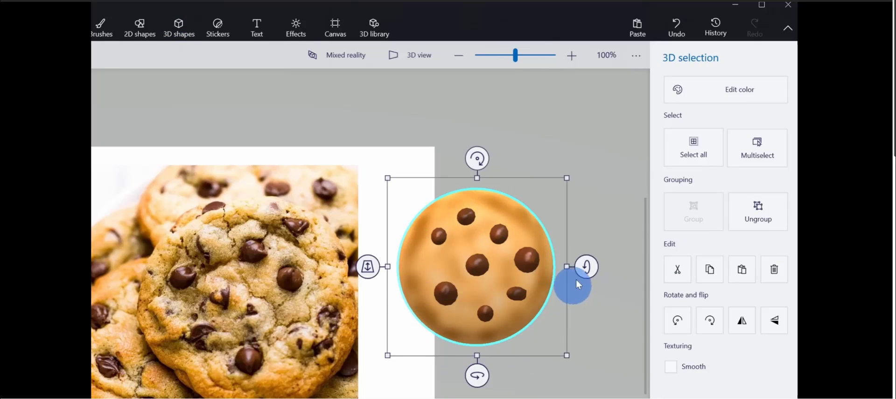
pyautogui.moveTo(586, 267)
pyautogui.mouseDown()
pyautogui.moveTo(585, 226)
pyautogui.moveTo(587, 273)
pyautogui.mouseUp()
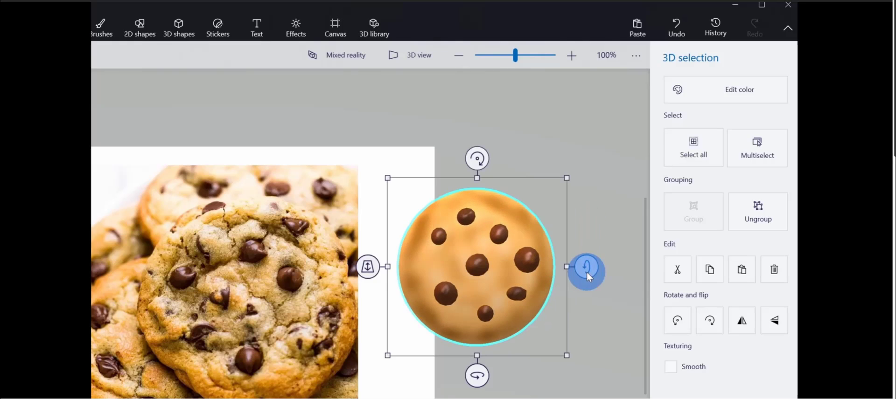
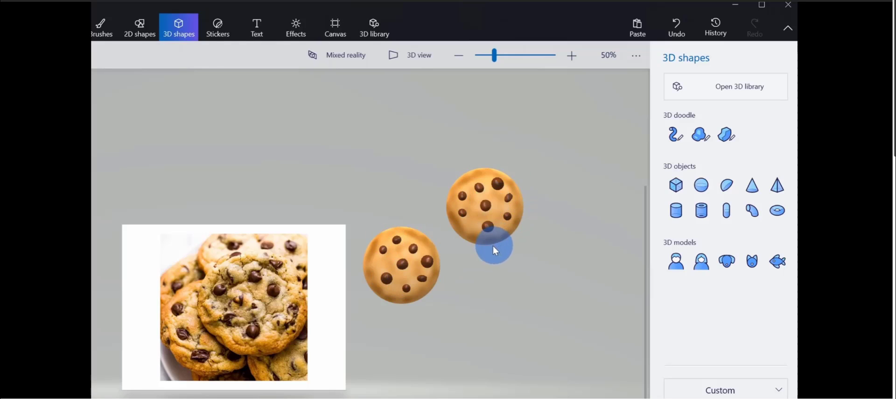
# Duplicate the first cookie, place the copy below the upper cookie, and rotate it about half a turn in the view plane.
pyautogui.moveTo(350, 326); pyautogui.dragTo(436, 215)
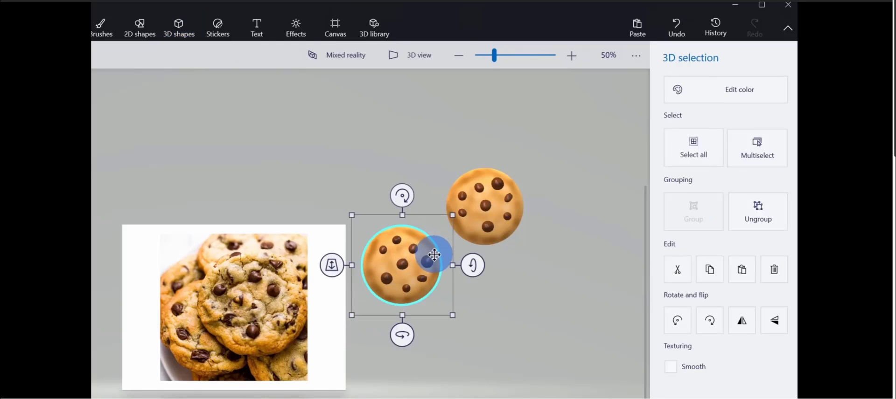
pyautogui.keyDown('ctrl'); pyautogui.moveTo(430, 275); pyautogui.dragTo(507, 307); pyautogui.keyUp('ctrl')
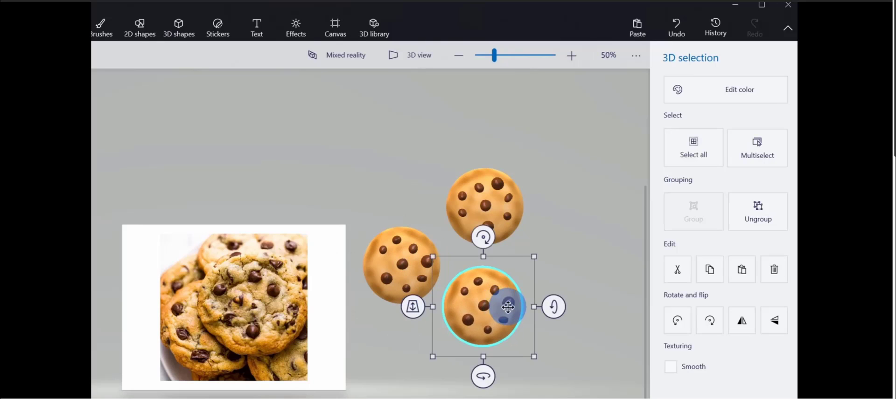
pyautogui.moveTo(482, 234); pyautogui.dragTo(472, 376)
pyautogui.click(550, 386)
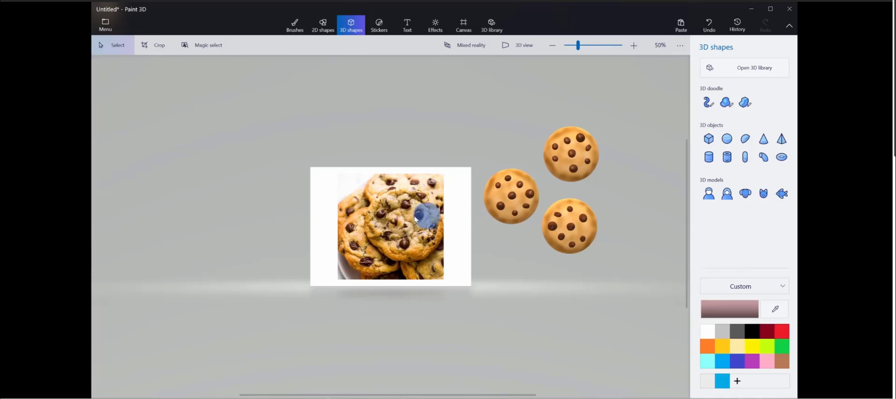
# Delete the reference cookie photo from the canvas and hide the canvas.
pyautogui.moveTo(310, 304); pyautogui.dragTo(463, 155)
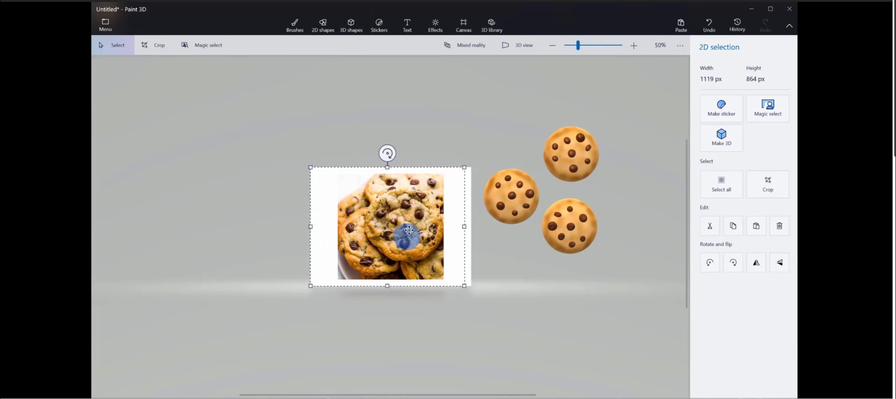
pyautogui.press('Delete')
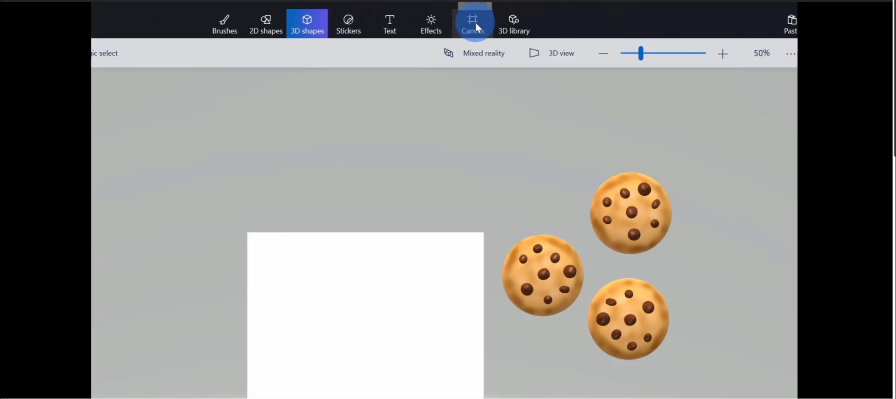
pyautogui.click(472, 26)
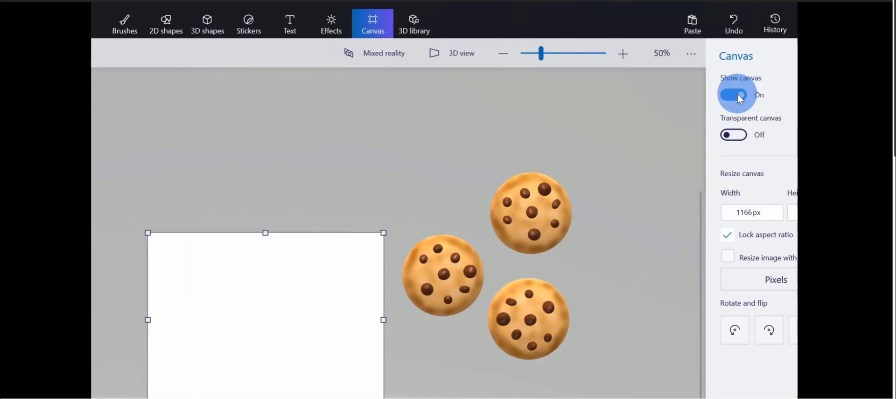
pyautogui.click(672, 96)
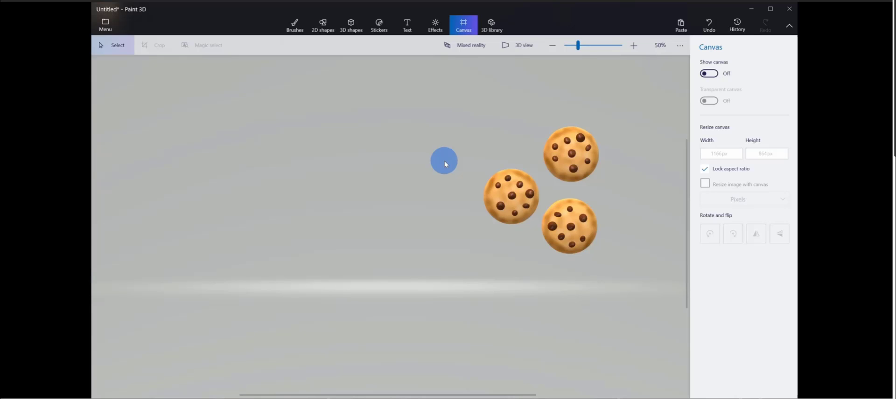
# Draw a 3D cube large enough to cover all three cookies and squash its height into a thin slab.
pyautogui.click(352, 27)
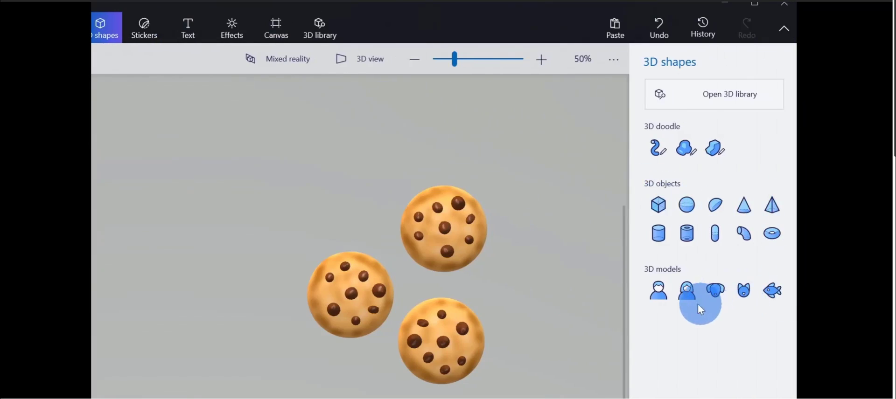
pyautogui.click(686, 294)
pyautogui.click(675, 218)
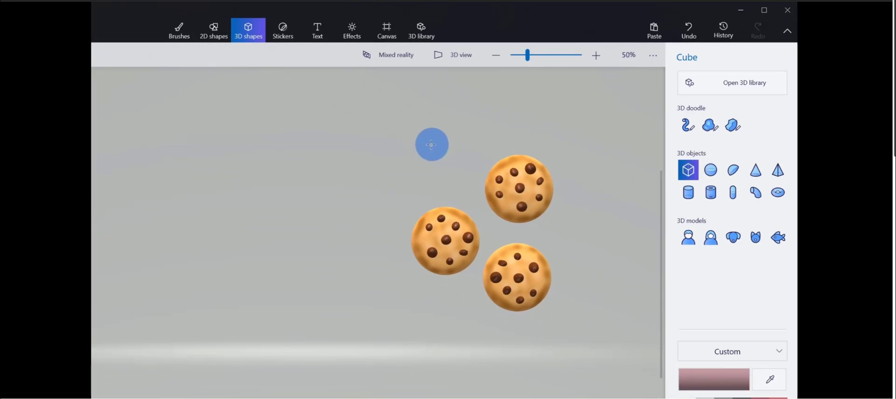
pyautogui.moveTo(397, 136); pyautogui.dragTo(590, 339)
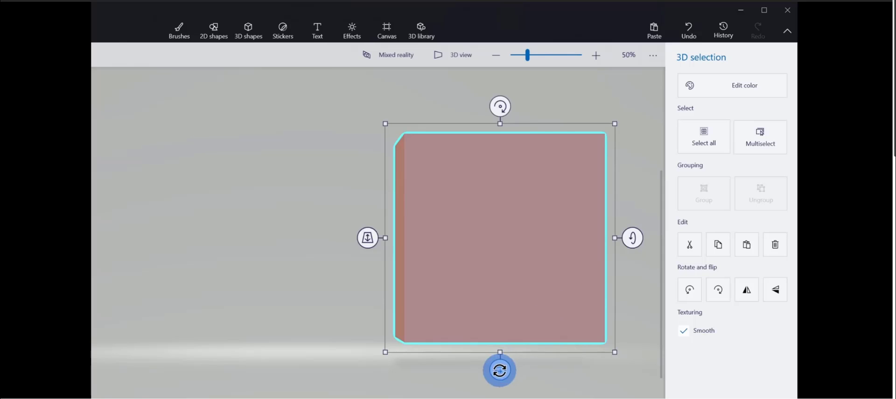
pyautogui.moveTo(499, 370)
pyautogui.mouseDown()
pyautogui.moveTo(628, 367)
pyautogui.moveTo(497, 373)
pyautogui.mouseUp()
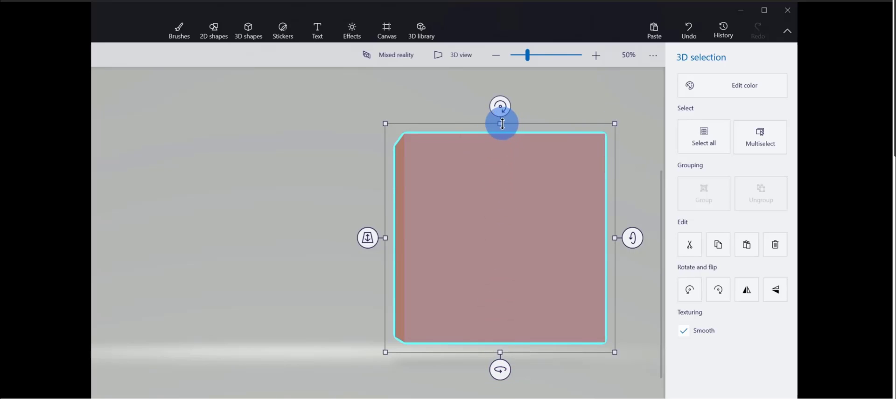
pyautogui.moveTo(502, 123); pyautogui.dragTo(512, 322)
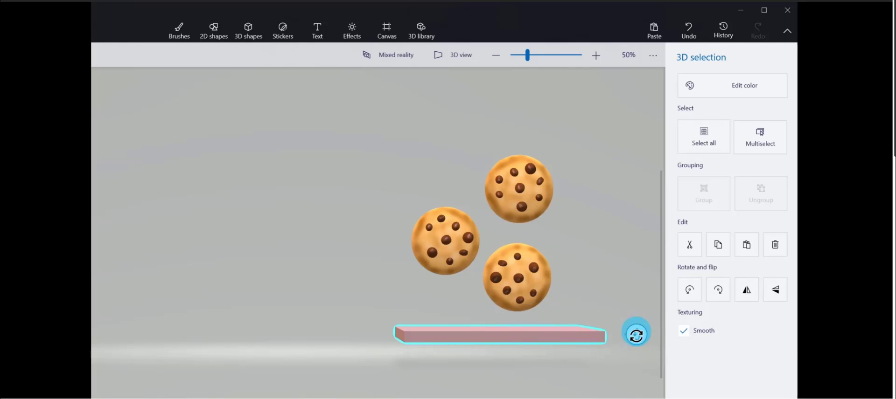
# Turn the slab upright about the x-axis and position it directly behind the three cookies, sliding it back along the z-axis.
pyautogui.moveTo(636, 335); pyautogui.dragTo(636, 398)
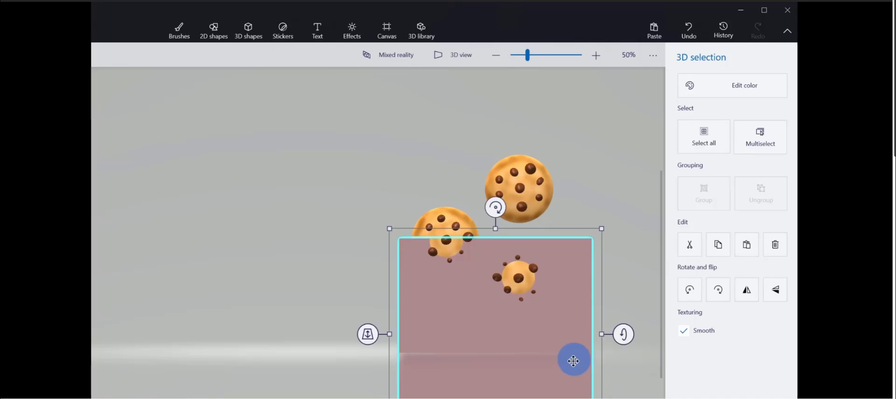
pyautogui.moveTo(561, 351); pyautogui.dragTo(557, 259)
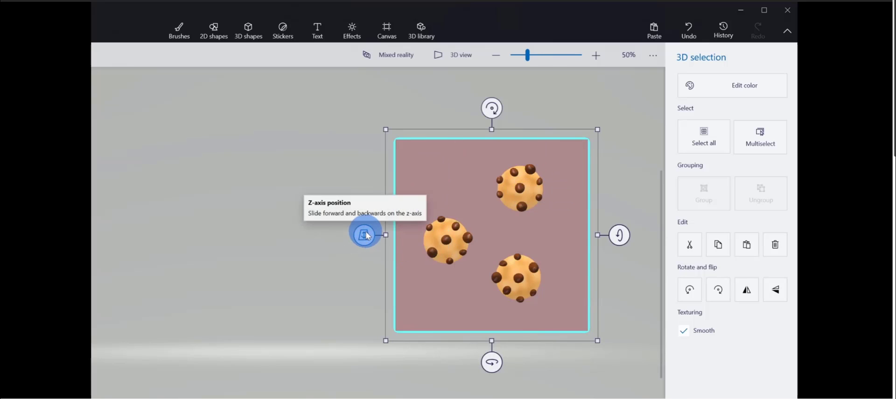
pyautogui.moveTo(364, 235)
pyautogui.mouseDown()
pyautogui.moveTo(366, 192)
pyautogui.moveTo(364, 259)
pyautogui.moveTo(369, 229)
pyautogui.mouseUp()
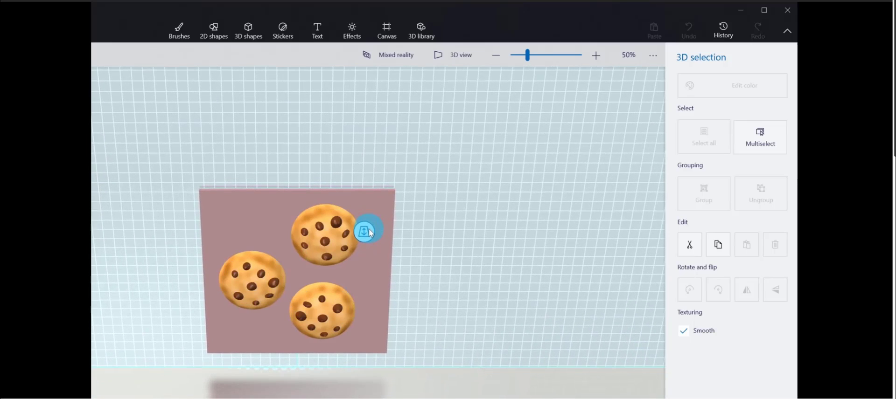
pyautogui.moveTo(368, 231); pyautogui.dragTo(365, 237)
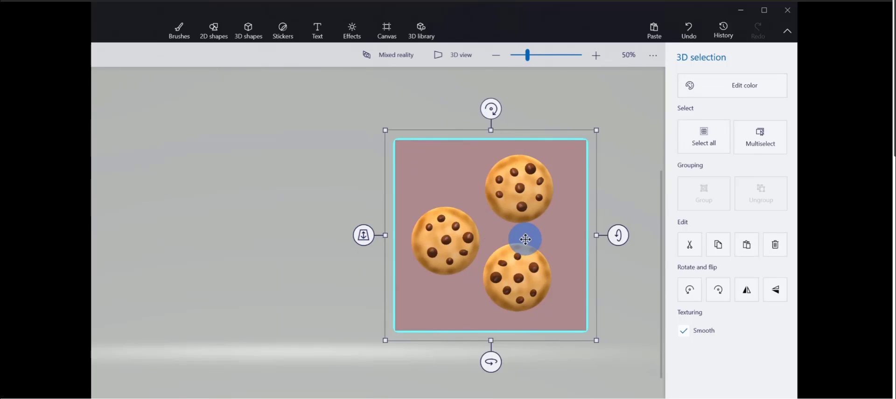
# Check the slab's placement behind the cookies in 3D view, and move it clear of them to their left.
pyautogui.click(459, 55)
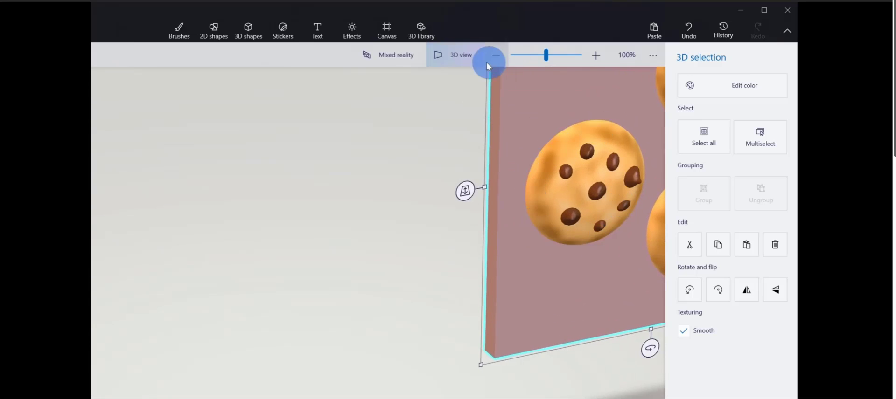
pyautogui.click(467, 55)
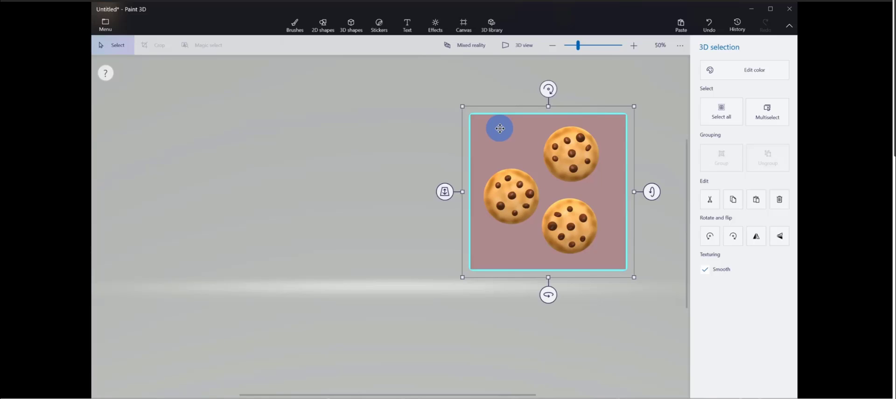
pyautogui.moveTo(499, 129); pyautogui.dragTo(329, 132)
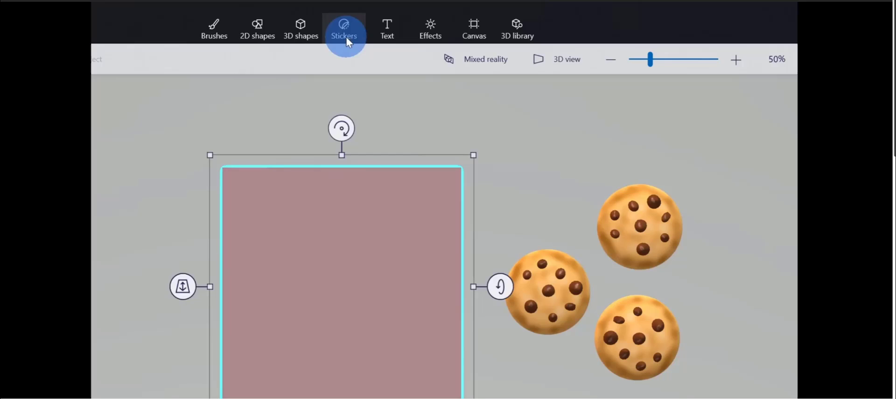
# Look through the built-in textures and stickers for a surface that suits the slab.
pyautogui.click(347, 40)
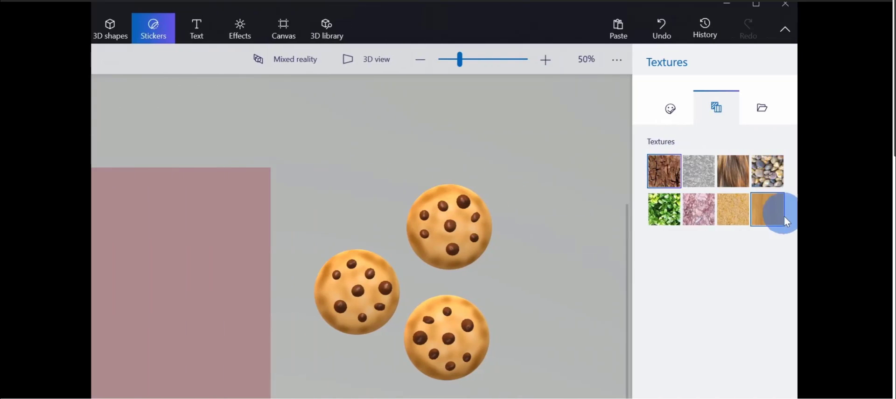
pyautogui.click(694, 228)
pyautogui.click(666, 198)
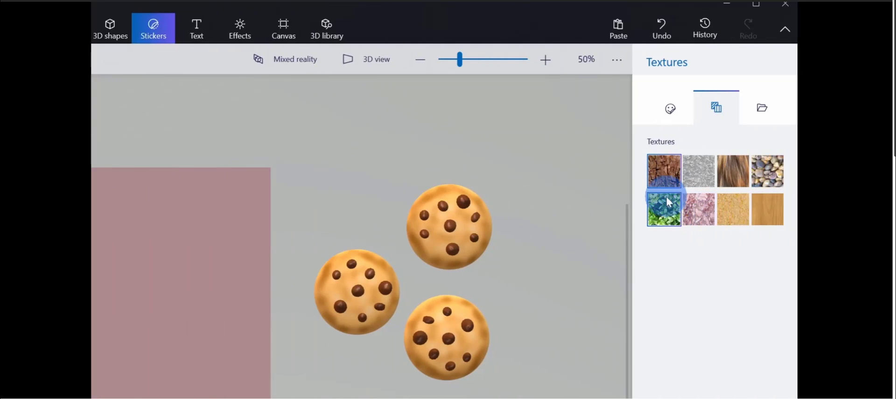
pyautogui.click(777, 191)
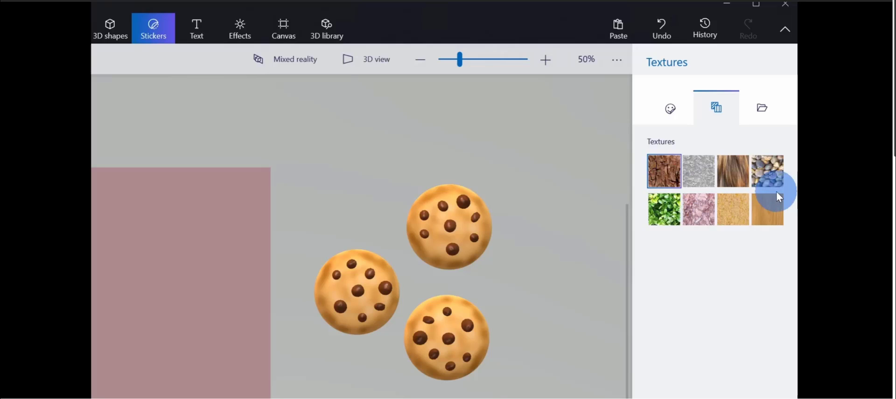
pyautogui.click(661, 111)
pyautogui.click(664, 317)
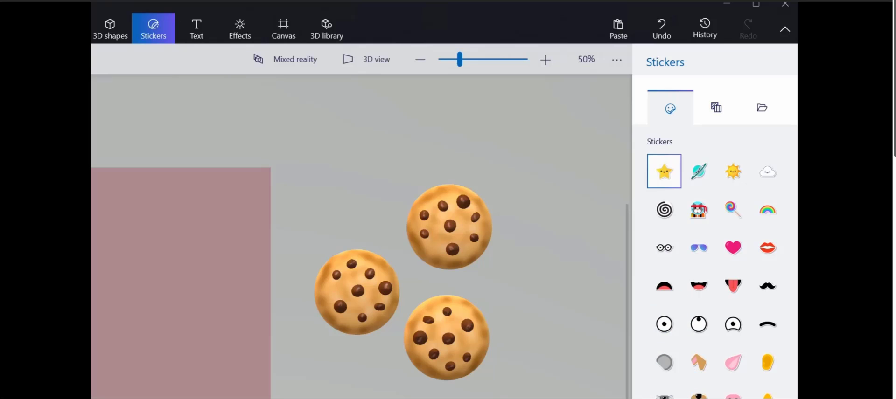
pyautogui.click(762, 169)
# Add the Baking Sheet image from the Desktop as a custom sticker.
pyautogui.click(760, 113)
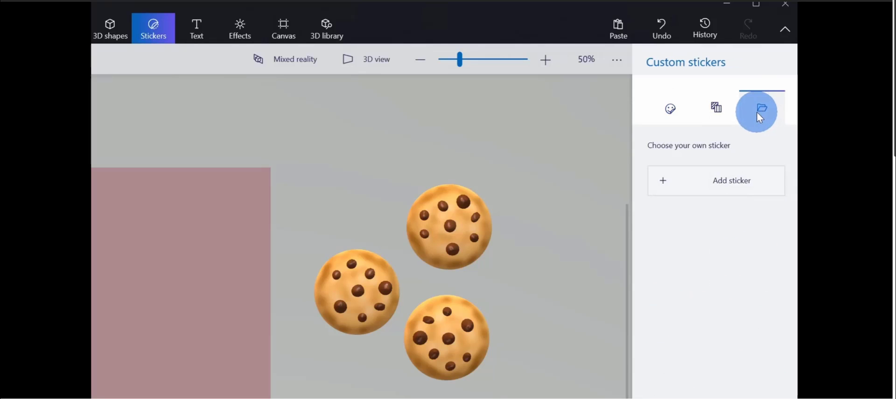
pyautogui.click(755, 182)
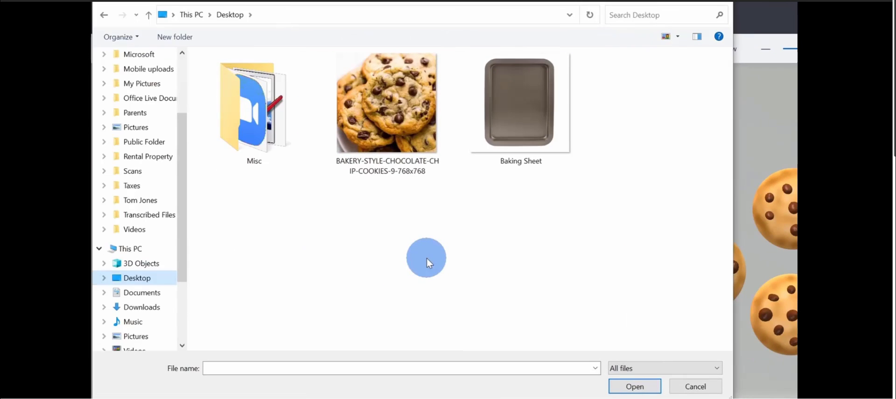
pyautogui.doubleClick(512, 82)
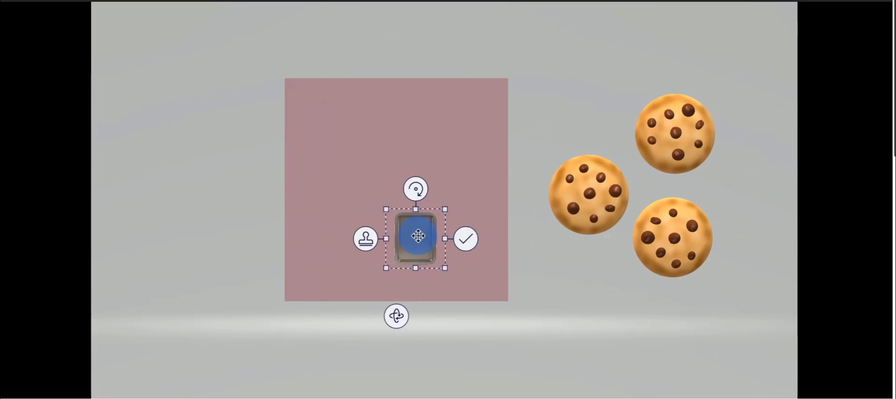
# Enlarge the baking sheet sticker until its plain inner surface covers the slab's whole front face, and apply it.
pyautogui.moveTo(417, 237); pyautogui.dragTo(298, 90)
pyautogui.moveTo(327, 118); pyautogui.dragTo(658, 378)
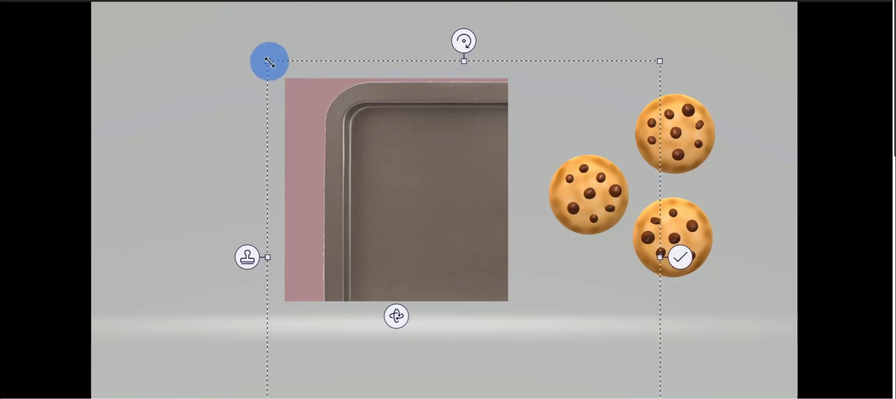
pyautogui.moveTo(267, 61); pyautogui.dragTo(187, 27)
pyautogui.moveTo(334, 121); pyautogui.dragTo(398, 134)
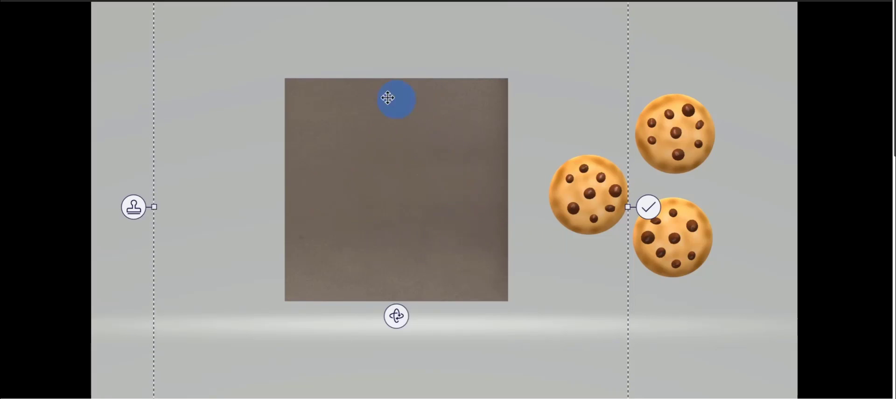
pyautogui.click(648, 210)
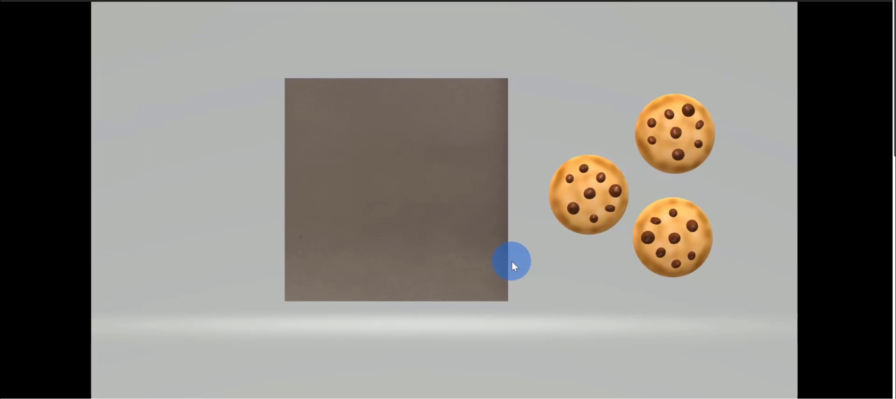
# Move the textured slab back behind the three cookies and group the slab and cookies together.
pyautogui.click(403, 184)
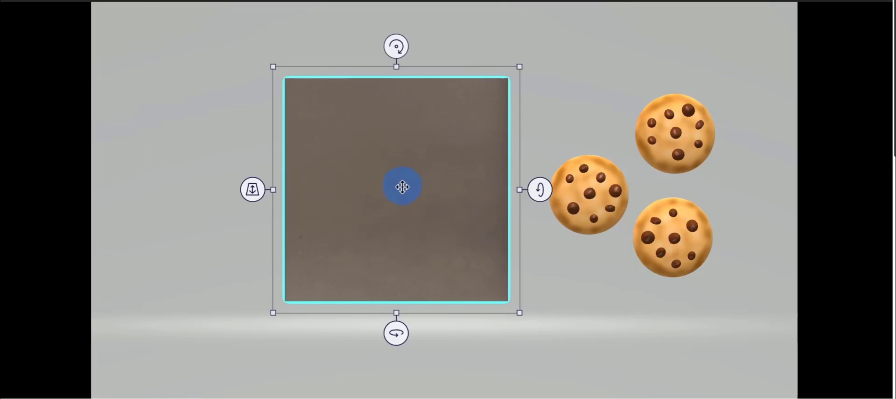
pyautogui.moveTo(396, 178); pyautogui.dragTo(456, 174)
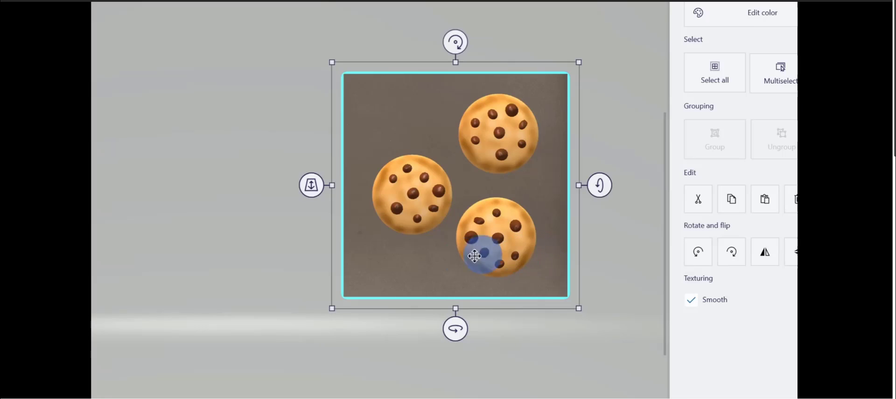
pyautogui.click(380, 341)
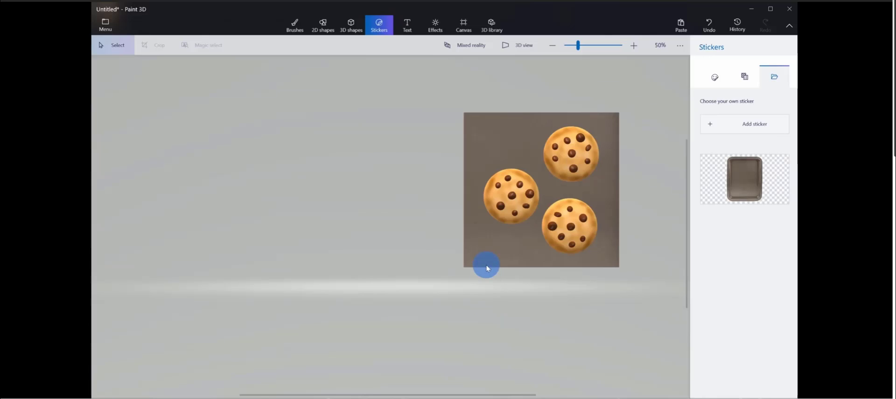
pyautogui.moveTo(414, 294); pyautogui.dragTo(655, 92)
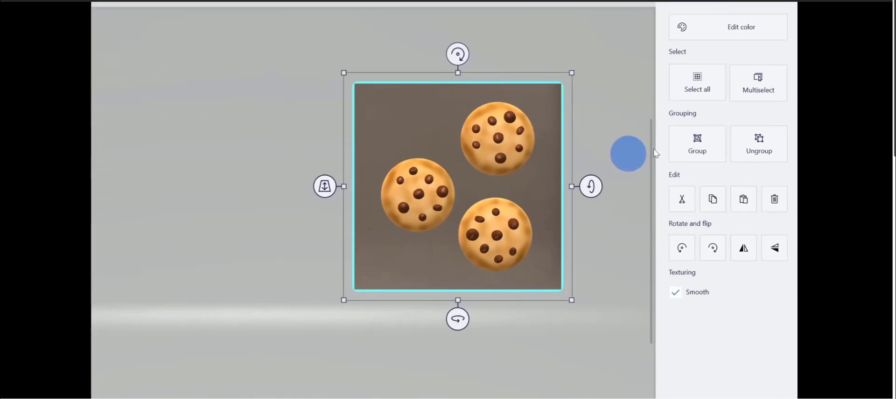
pyautogui.click(721, 156)
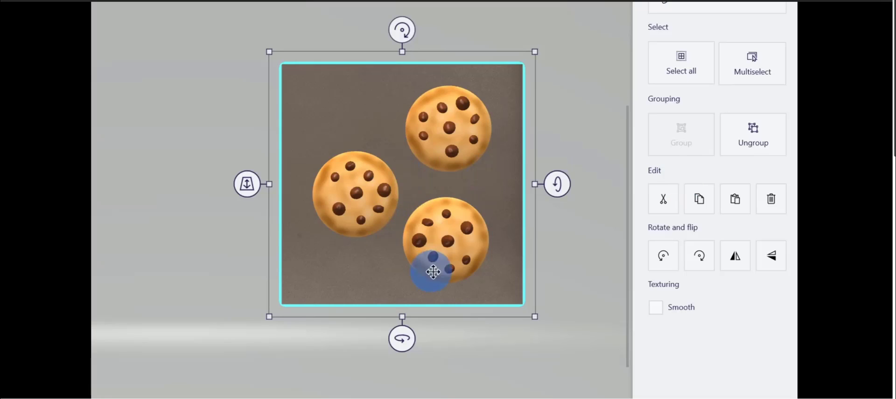
# Rotate the grouped slab and cookies about the x-axis until the slab lies flat, and lower it to the floor.
pyautogui.moveTo(565, 183); pyautogui.dragTo(552, 64)
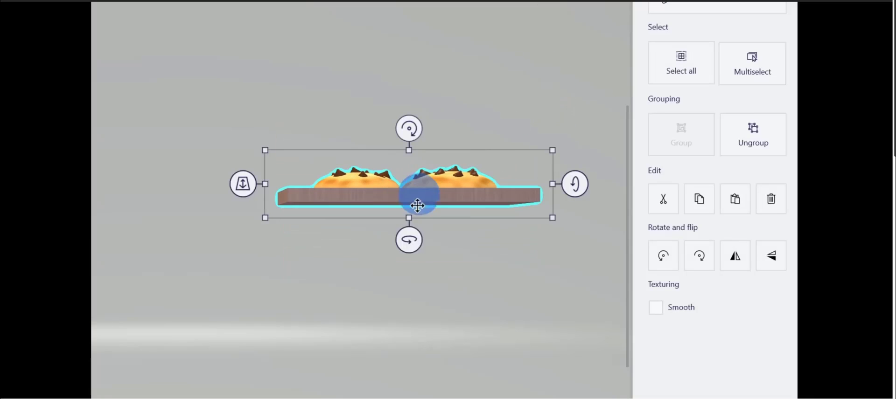
pyautogui.moveTo(379, 180)
pyautogui.mouseDown()
pyautogui.moveTo(354, 350)
pyautogui.moveTo(351, 314)
pyautogui.moveTo(224, 313)
pyautogui.moveTo(364, 312)
pyautogui.moveTo(266, 313)
pyautogui.mouseUp()
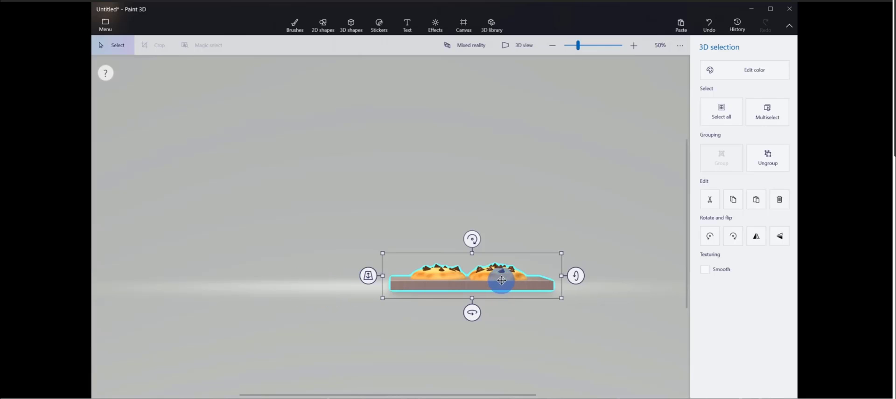
pyautogui.moveTo(500, 280)
pyautogui.mouseDown()
pyautogui.moveTo(509, 197)
pyautogui.moveTo(501, 309)
pyautogui.moveTo(499, 276)
pyautogui.moveTo(489, 280)
pyautogui.mouseUp()
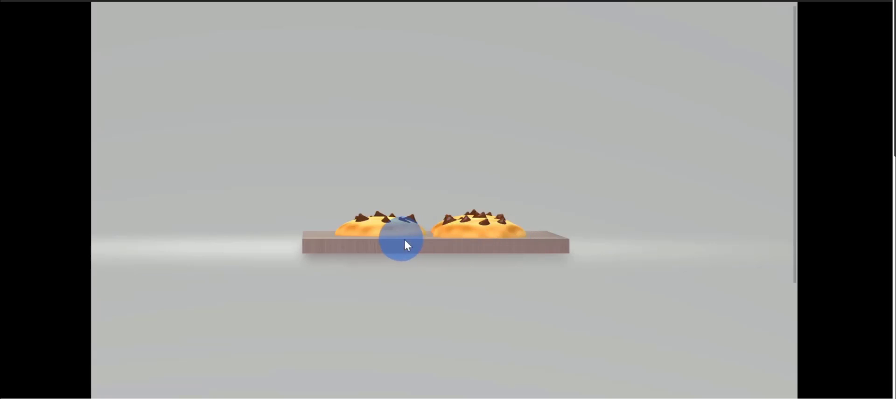
# Squash the height of the cookie tray group to make it thinner, and set it back down on the floor.
pyautogui.click(444, 246)
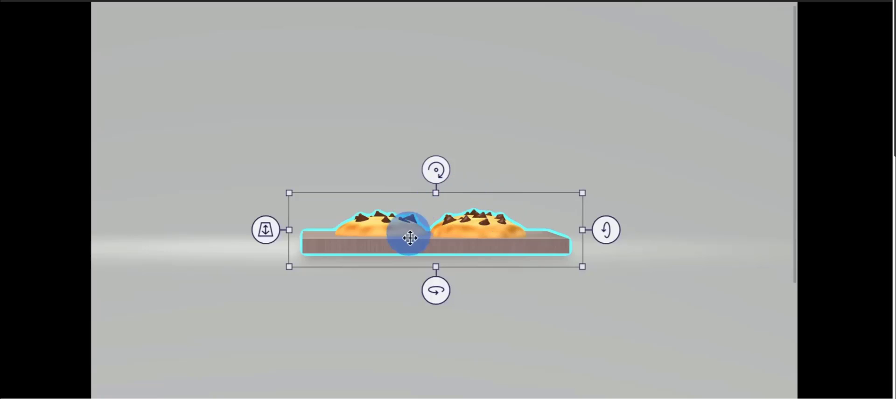
pyautogui.moveTo(437, 265); pyautogui.dragTo(440, 249)
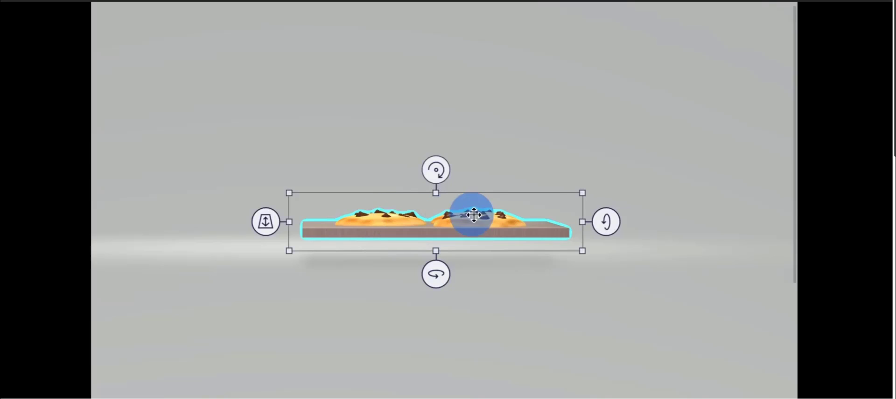
pyautogui.moveTo(435, 252); pyautogui.dragTo(435, 246)
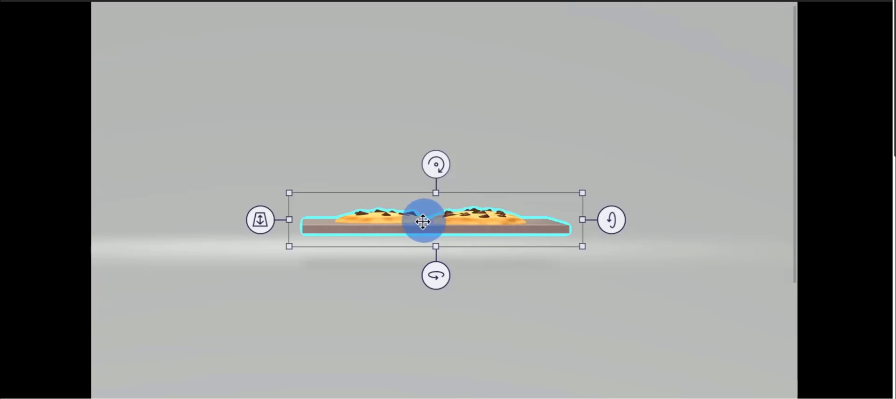
pyautogui.moveTo(476, 225)
pyautogui.mouseDown()
pyautogui.moveTo(504, 220)
pyautogui.moveTo(499, 245)
pyautogui.moveTo(485, 236)
pyautogui.moveTo(504, 240)
pyautogui.moveTo(492, 238)
pyautogui.mouseUp()
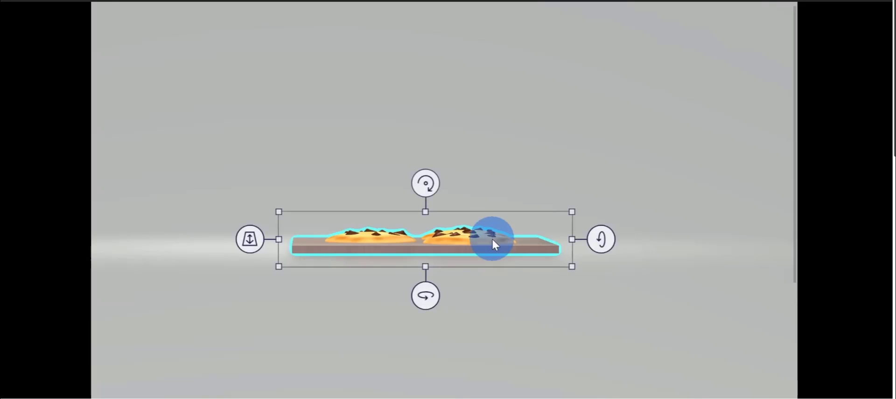
pyautogui.click(523, 46)
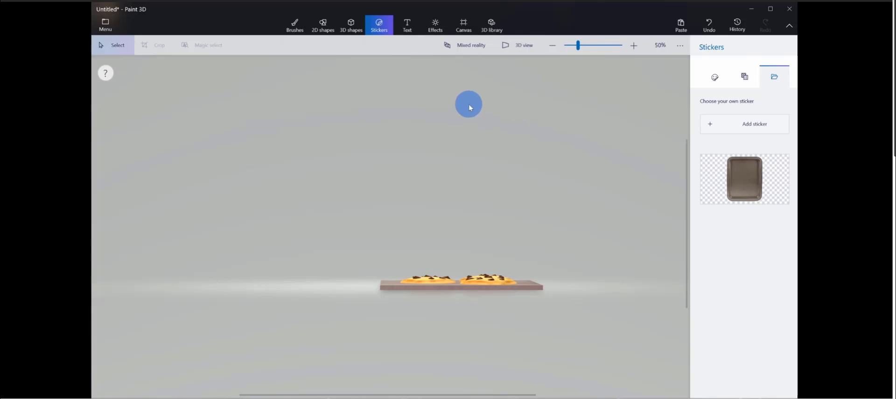
# Search the 3D library for milk, insert the Half Pint of Milk model and place it at the tray's right end.
pyautogui.click(491, 25)
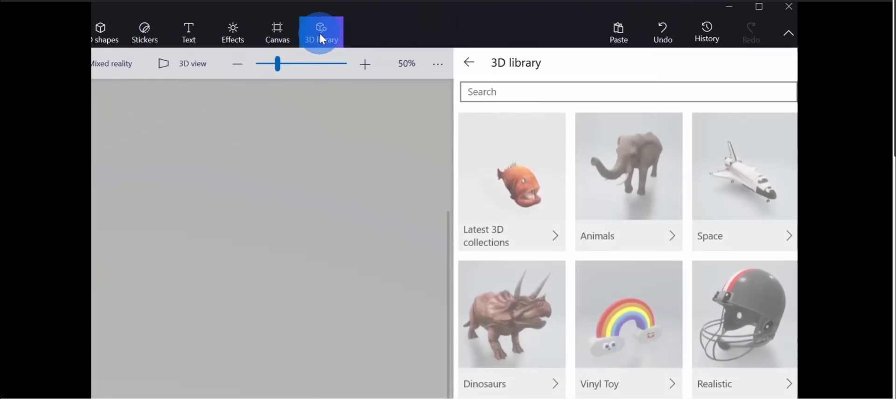
pyautogui.click(510, 94)
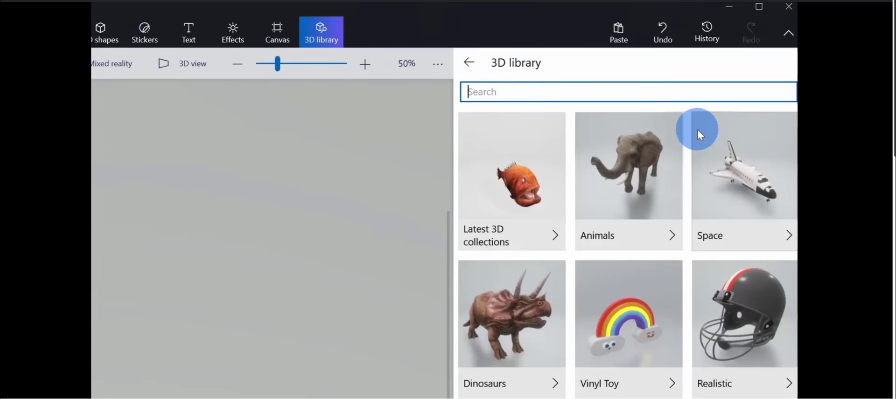
pyautogui.write('milk')
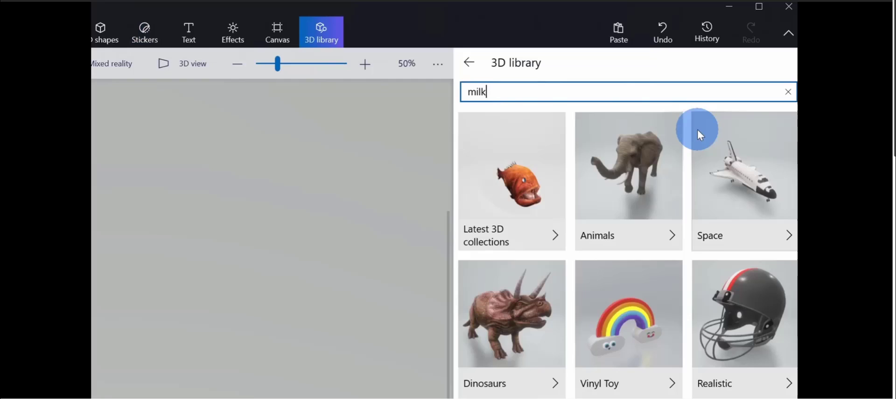
pyautogui.press('Return')
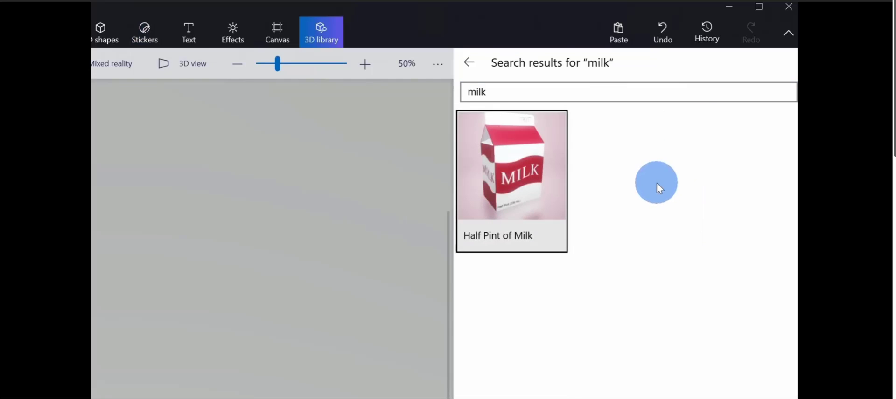
pyautogui.click(539, 166)
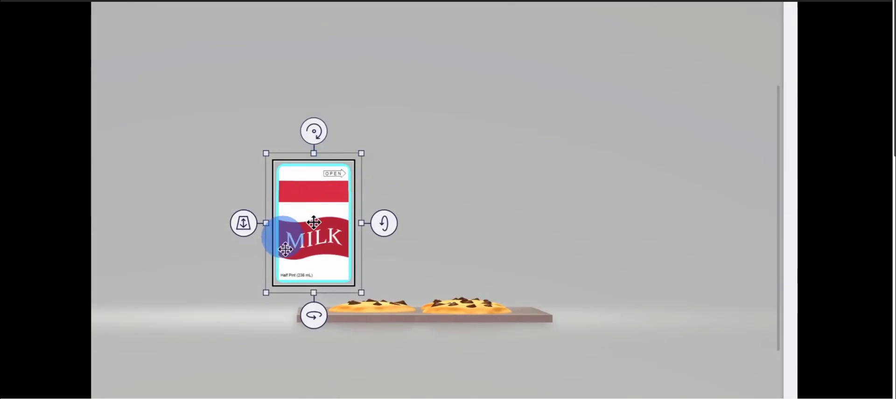
pyautogui.moveTo(313, 240)
pyautogui.mouseDown()
pyautogui.moveTo(435, 267)
pyautogui.moveTo(592, 266)
pyautogui.mouseUp()
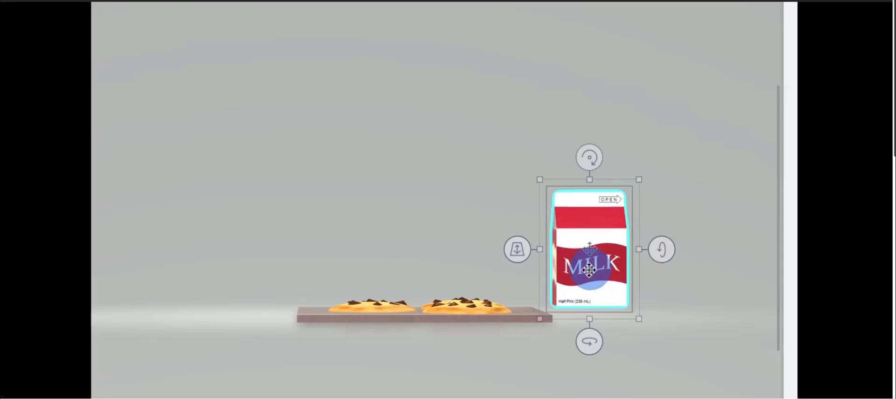
# In 3D view, move the milk carton back toward the tray's rear corner and turn it about its vertical axis, checking its placement from the front.
pyautogui.click(511, 46)
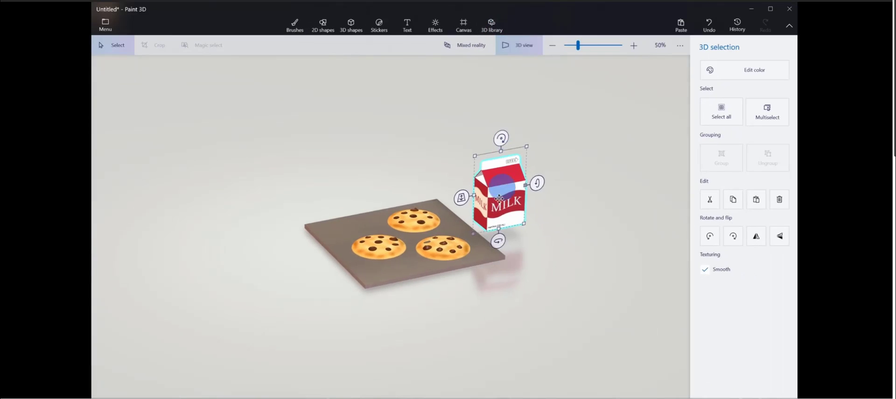
pyautogui.moveTo(501, 202); pyautogui.dragTo(436, 160)
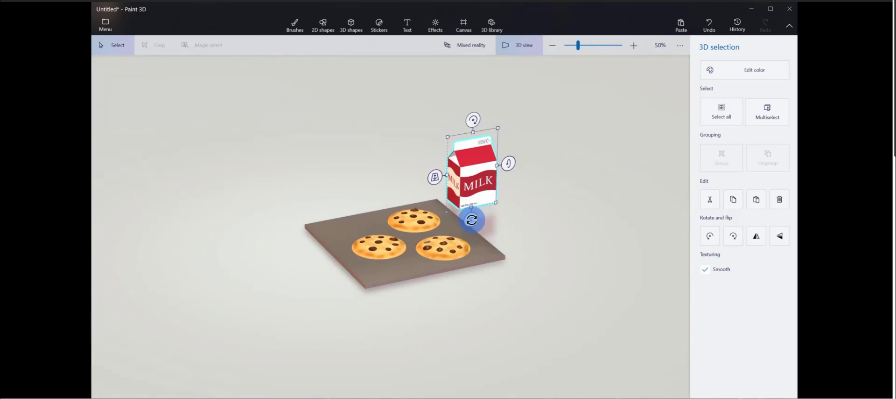
pyautogui.moveTo(471, 219)
pyautogui.mouseDown()
pyautogui.moveTo(460, 221)
pyautogui.moveTo(470, 219)
pyautogui.mouseUp()
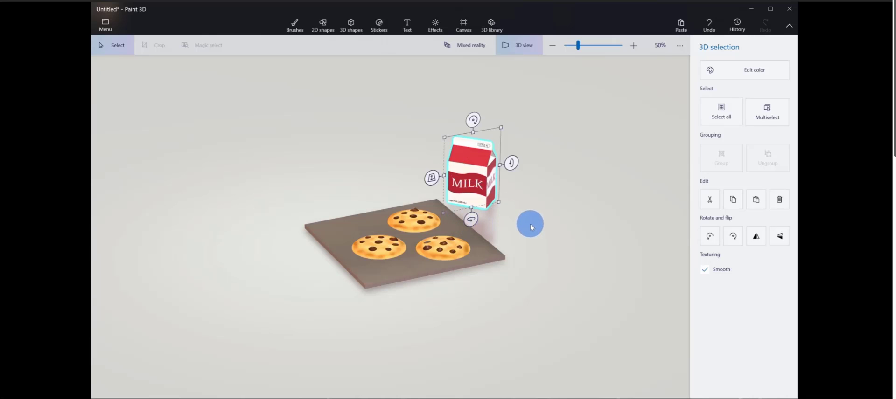
pyautogui.click(378, 26)
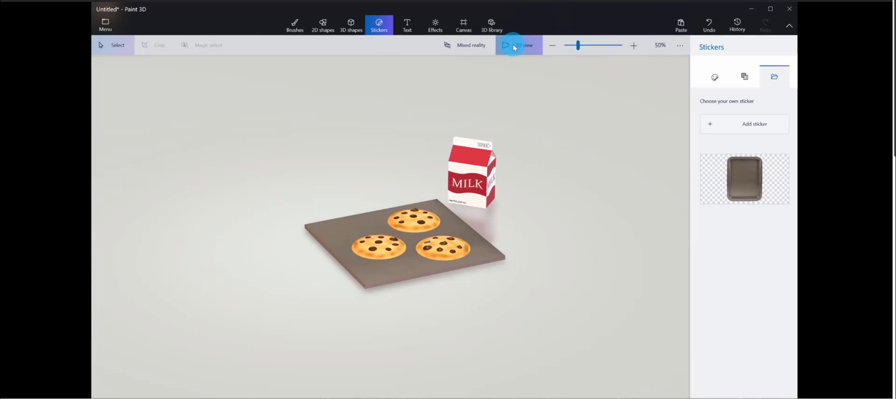
pyautogui.click(514, 45)
pyautogui.click(556, 288)
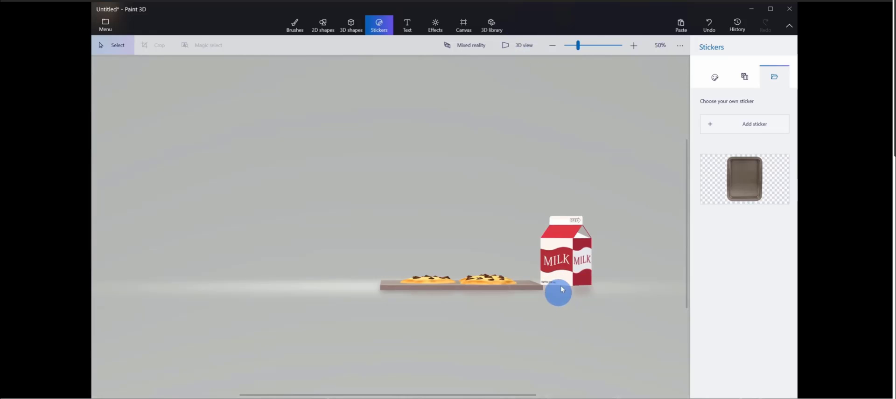
pyautogui.click(518, 45)
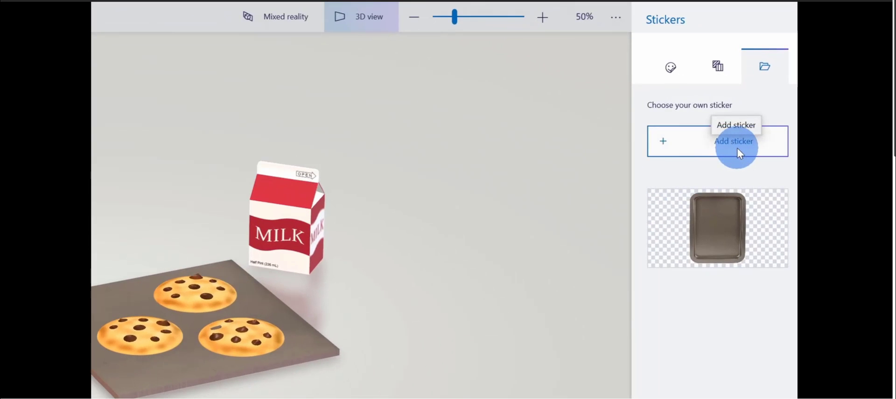
# Add the Kevin Cookie Company logo as a custom sticker, fit it above MILK on the carton's front face and apply it.
pyautogui.click(737, 147)
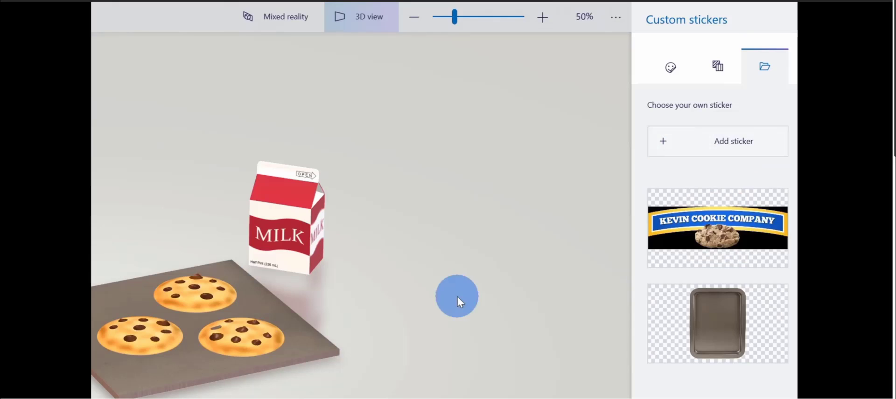
pyautogui.click(744, 228)
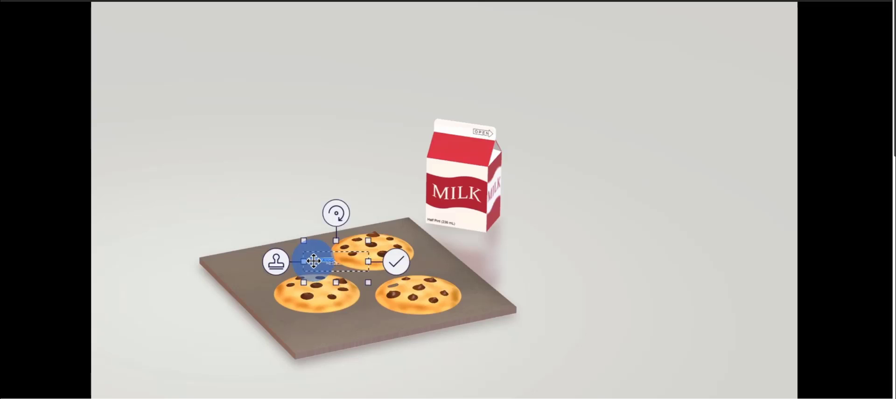
pyautogui.moveTo(313, 261); pyautogui.dragTo(433, 189)
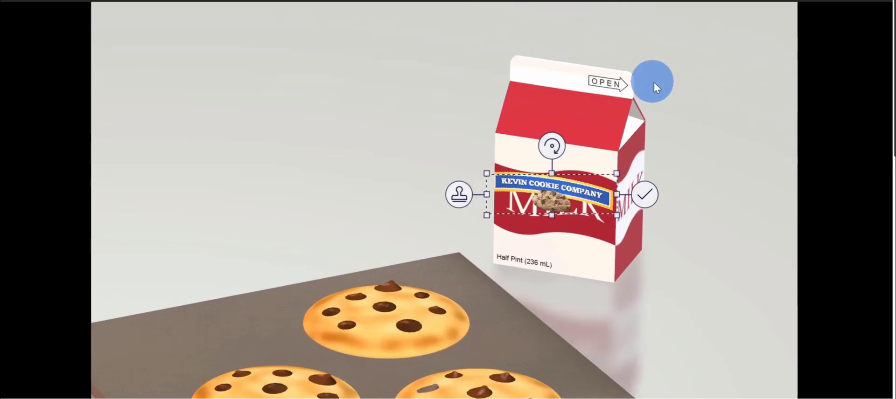
pyautogui.moveTo(543, 219); pyautogui.dragTo(549, 182)
pyautogui.moveTo(608, 208); pyautogui.dragTo(567, 203)
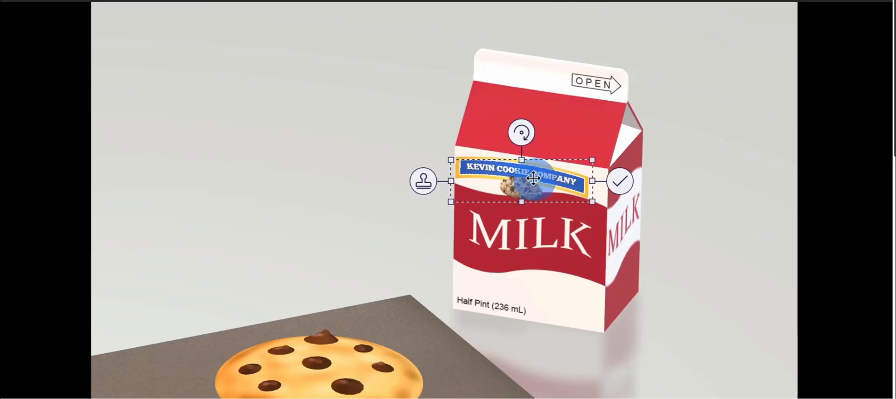
pyautogui.moveTo(533, 178); pyautogui.dragTo(542, 181)
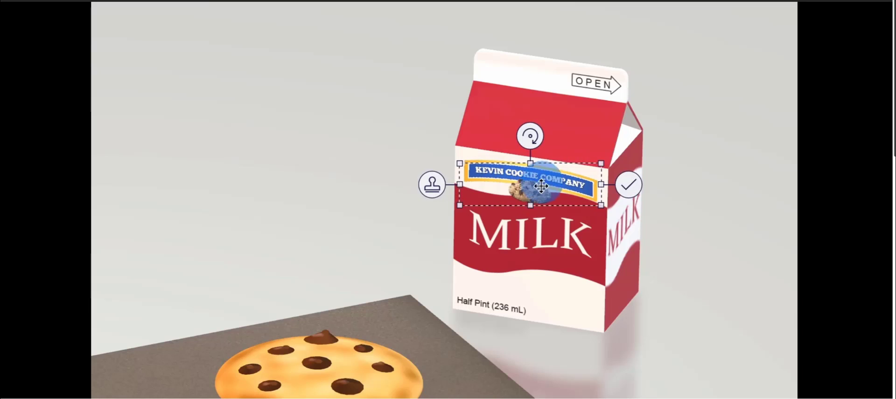
pyautogui.click(628, 184)
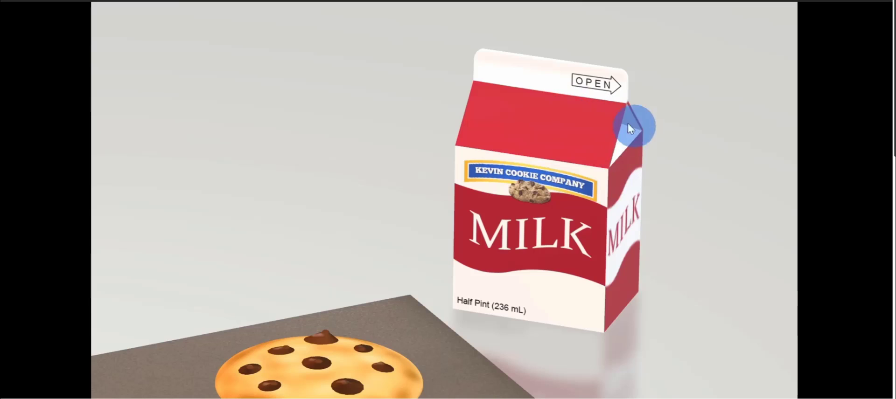
# Rotate the milk carton about its vertical axis to bring its blank opposite MILK face to the front.
pyautogui.click(626, 212)
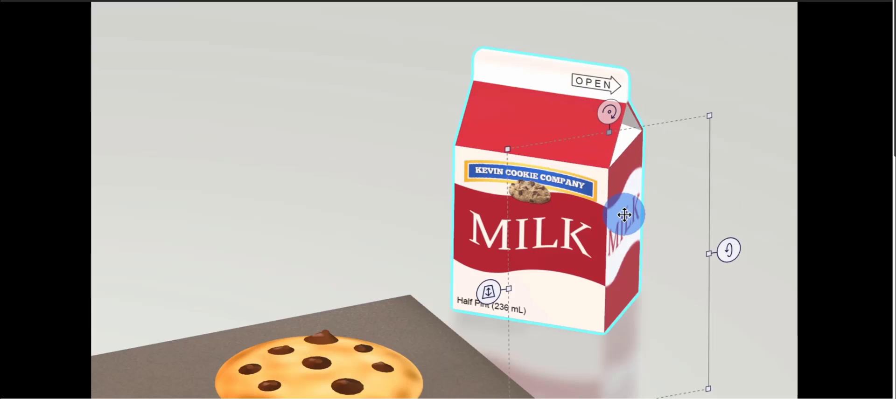
pyautogui.moveTo(571, 213); pyautogui.dragTo(410, 357)
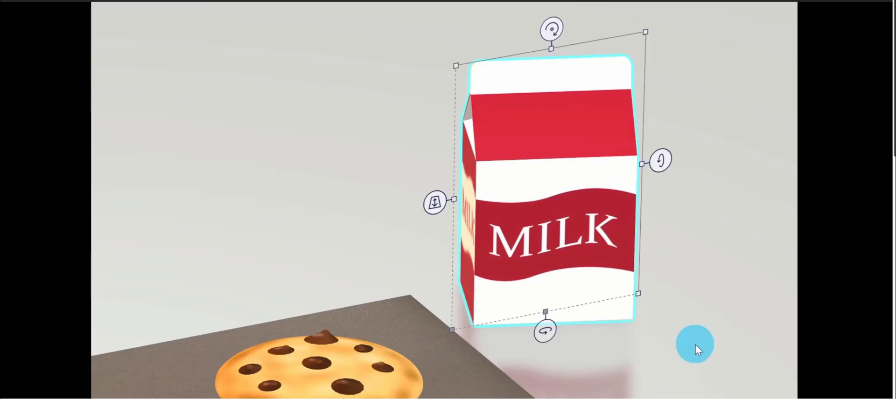
pyautogui.click(695, 349)
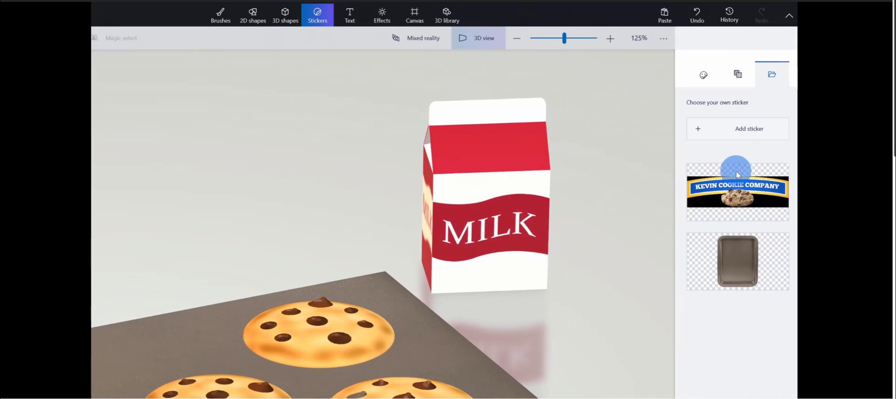
# Place the Kevin Cookie Company sticker above MILK on this carton face, scale it down to fit and apply it.
pyautogui.click(736, 171)
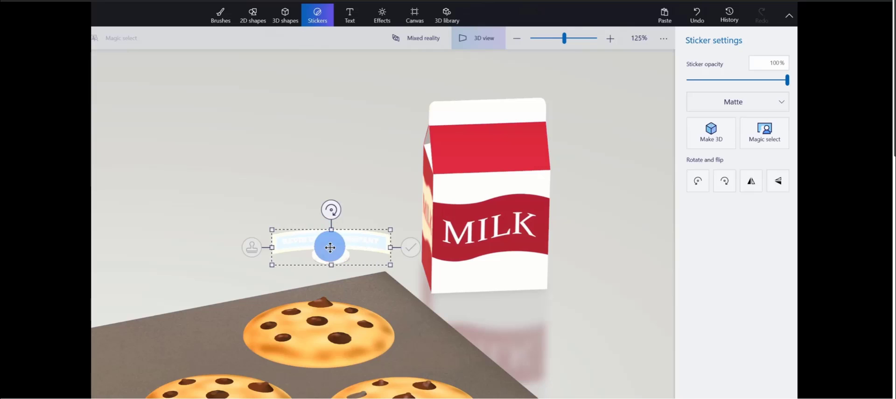
pyautogui.moveTo(329, 247); pyautogui.dragTo(491, 189)
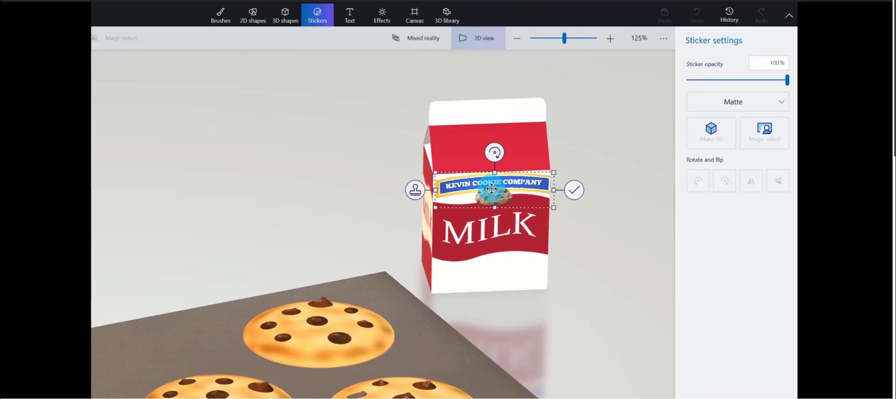
pyautogui.moveTo(554, 207); pyautogui.dragTo(510, 189)
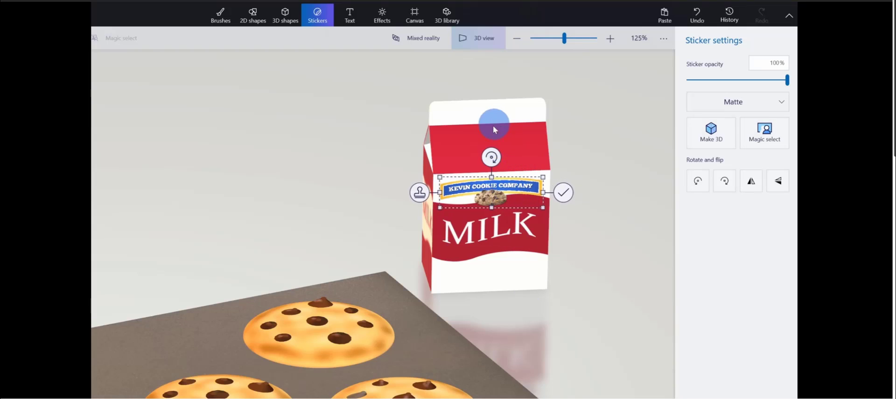
pyautogui.click(418, 199)
pyautogui.moveTo(493, 193); pyautogui.dragTo(492, 148)
pyautogui.click(558, 165)
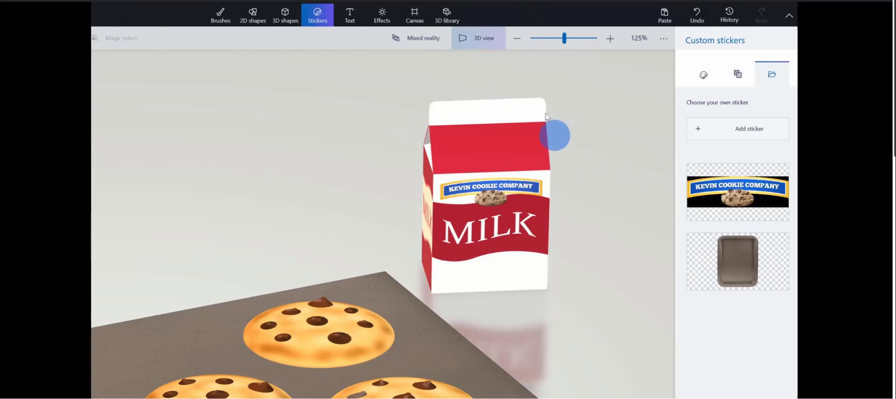
pyautogui.click(533, 246)
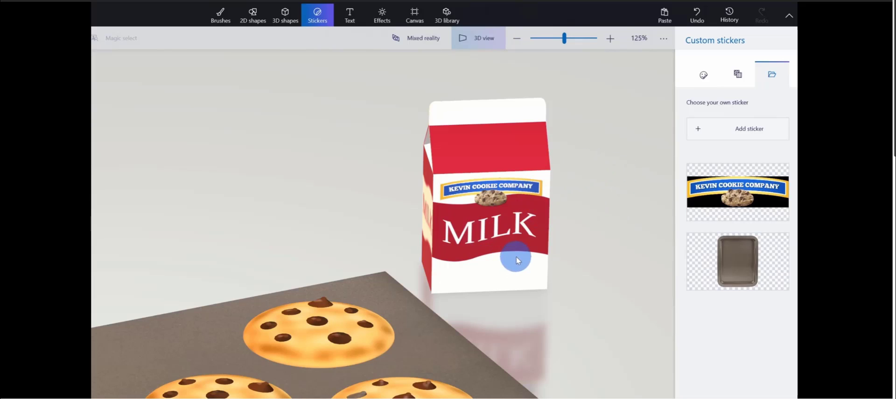
# Turn the milk carton back about its vertical axis so the face with OPEN and Half Pint faces front.
pyautogui.click(285, 15)
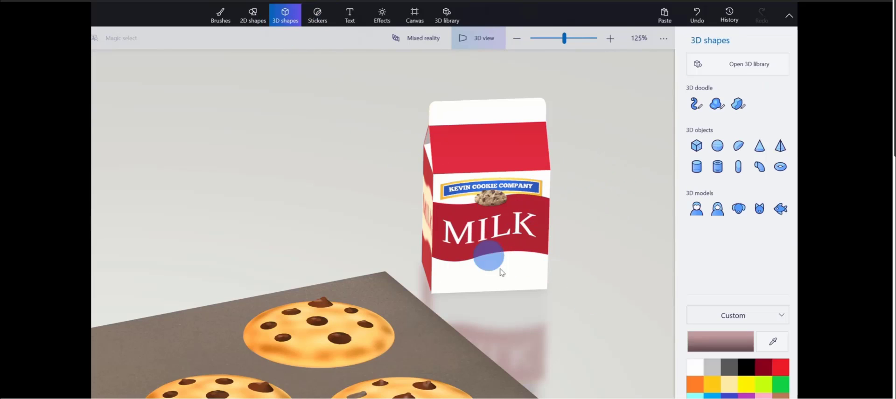
pyautogui.moveTo(583, 305); pyautogui.dragTo(392, 107)
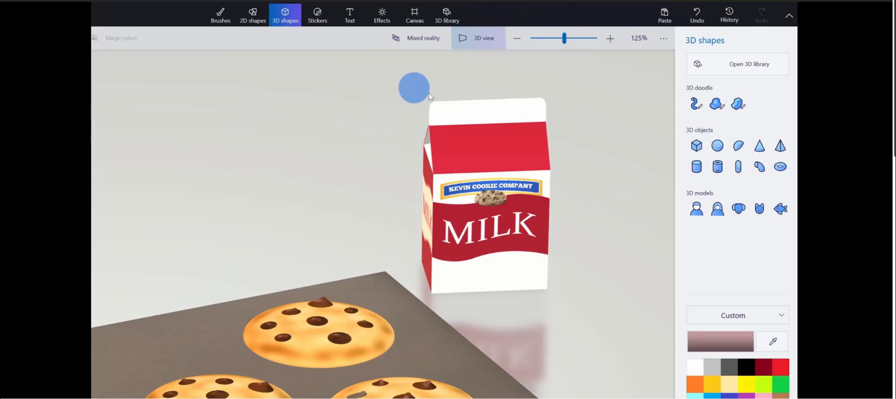
pyautogui.moveTo(611, 310); pyautogui.dragTo(392, 75)
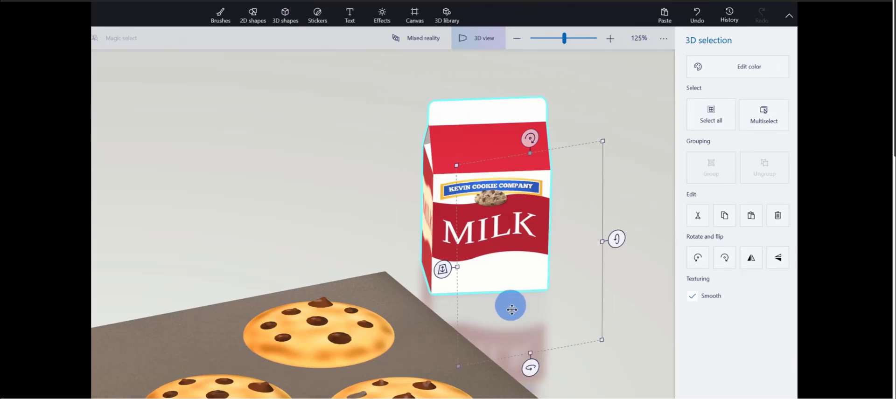
pyautogui.moveTo(530, 367); pyautogui.dragTo(643, 279)
pyautogui.click(606, 310)
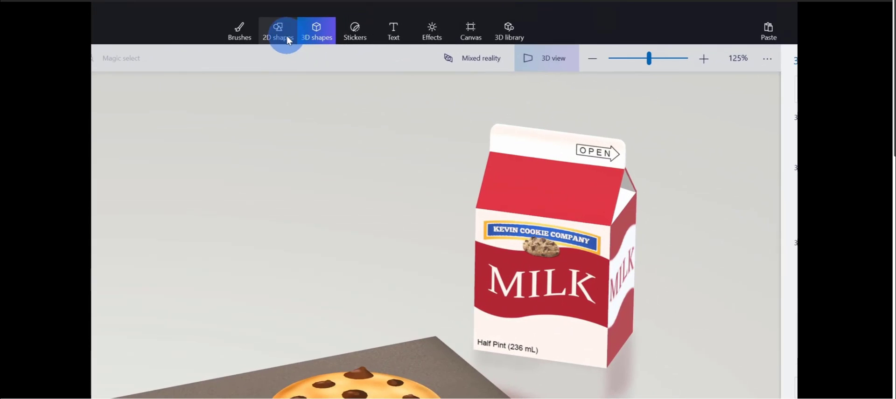
pyautogui.click(286, 39)
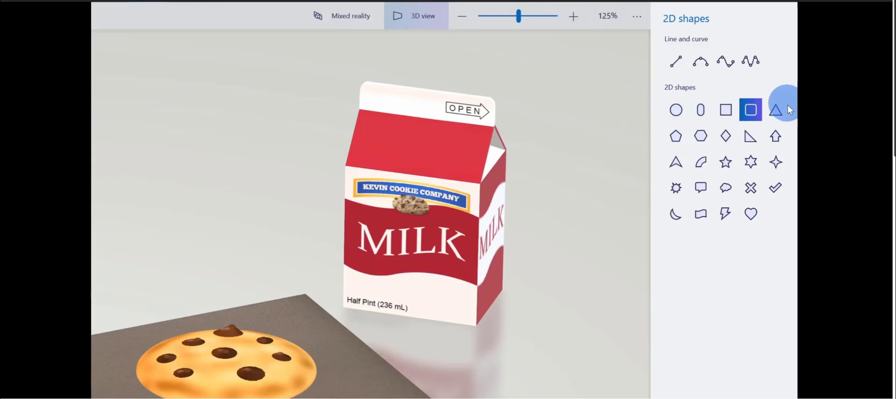
pyautogui.click(674, 112)
pyautogui.moveTo(373, 135); pyautogui.dragTo(450, 211)
pyautogui.click(552, 199)
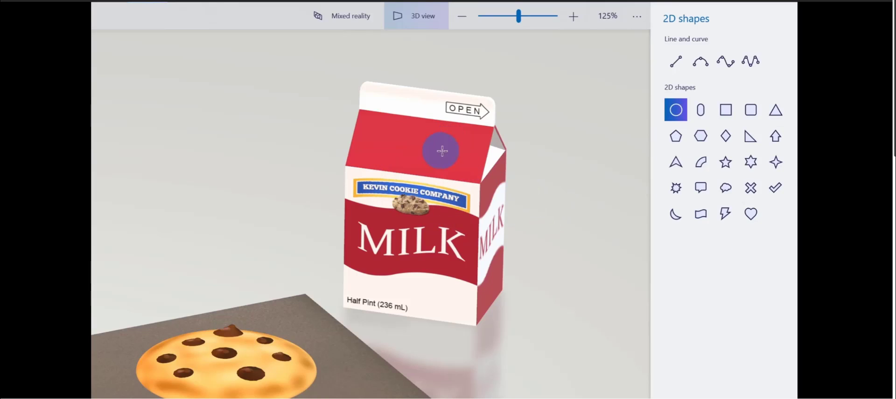
# Draw a wide rounded square below MILK on the carton's front, with a solid dark red fill and no outline.
pyautogui.click(753, 114)
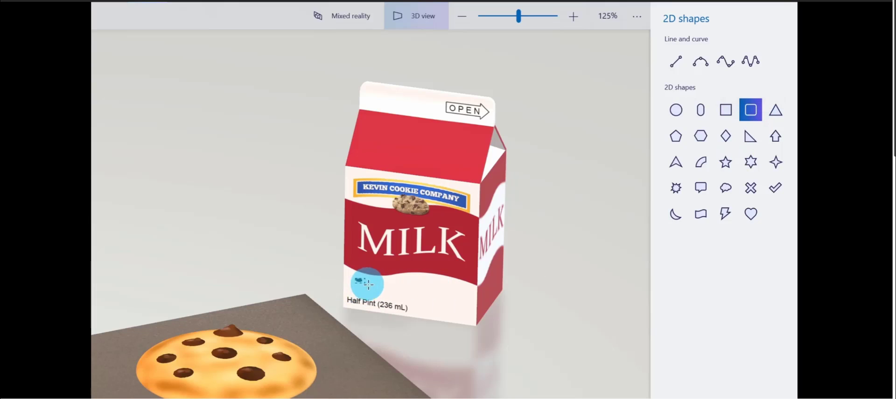
pyautogui.moveTo(368, 283); pyautogui.dragTo(465, 300)
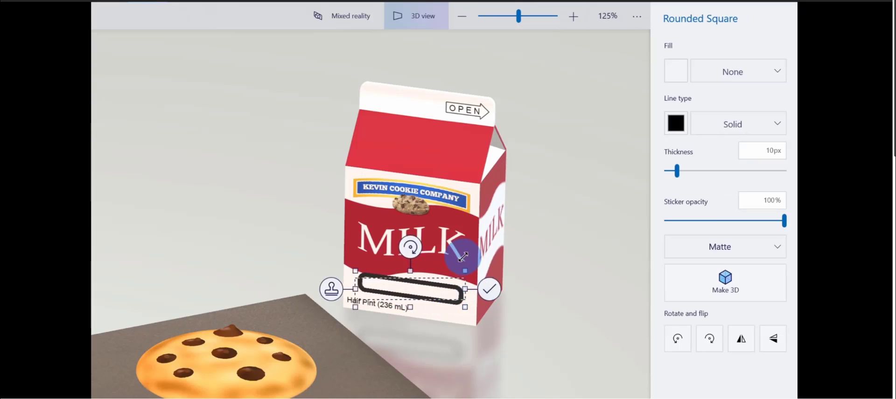
pyautogui.click(680, 70)
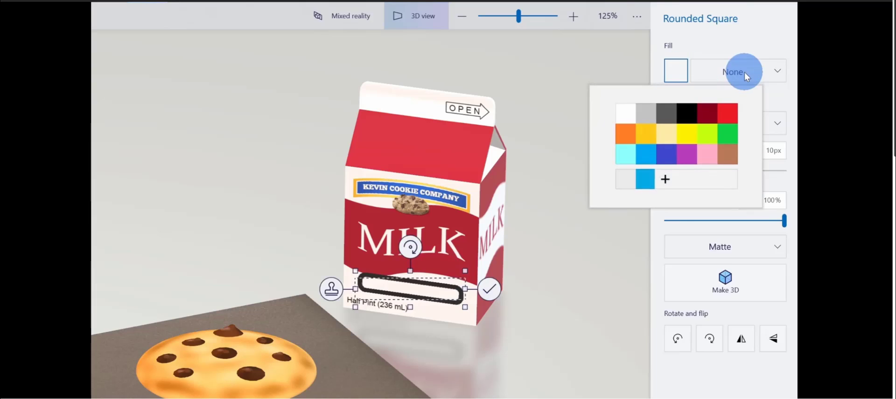
pyautogui.click(709, 112)
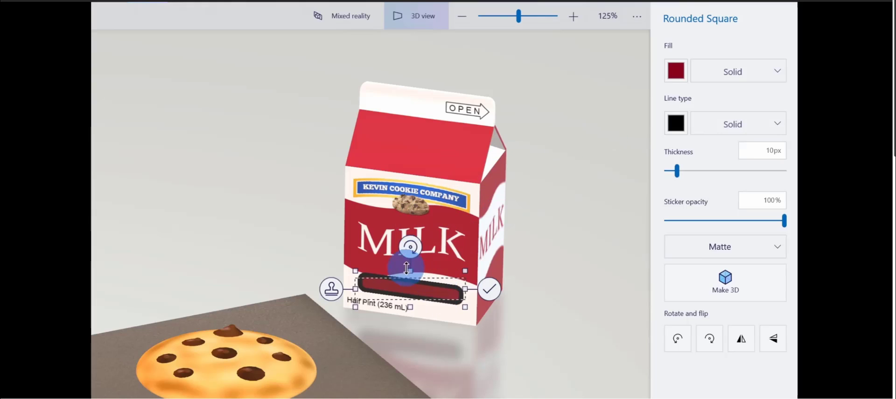
pyautogui.click(757, 134)
pyautogui.click(749, 105)
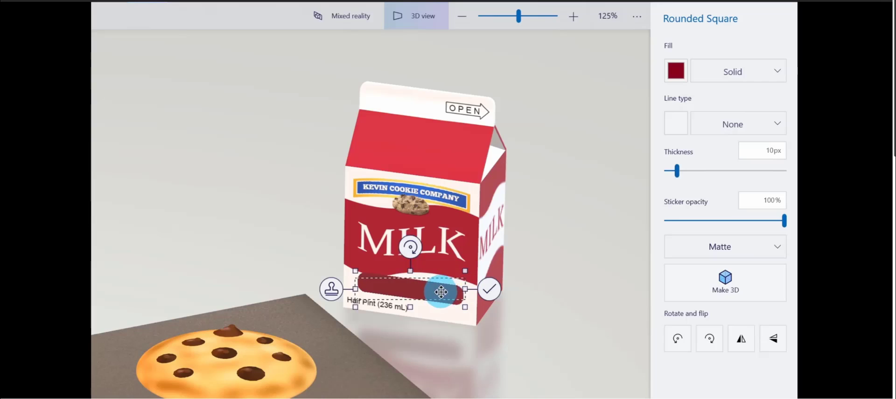
# Widen the dark red bar to nearly the carton's full face width, shift it slightly down and apply it.
pyautogui.moveTo(438, 292)
pyautogui.mouseDown()
pyautogui.moveTo(430, 296)
pyautogui.moveTo(473, 295)
pyautogui.moveTo(438, 294)
pyautogui.mouseUp()
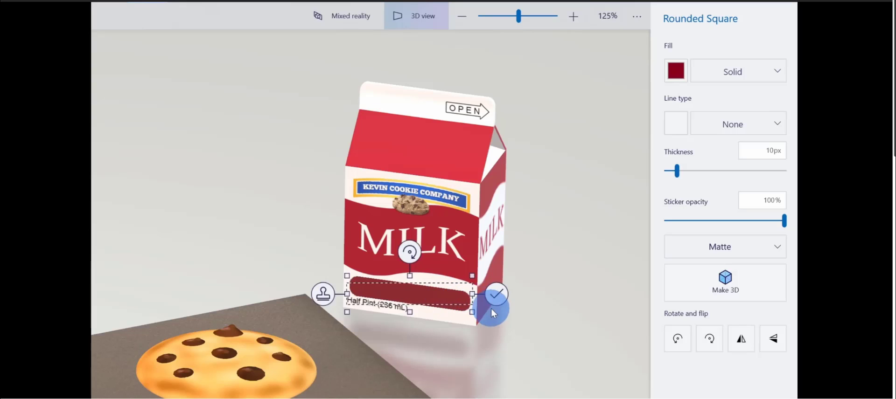
pyautogui.click(552, 355)
pyautogui.click(497, 294)
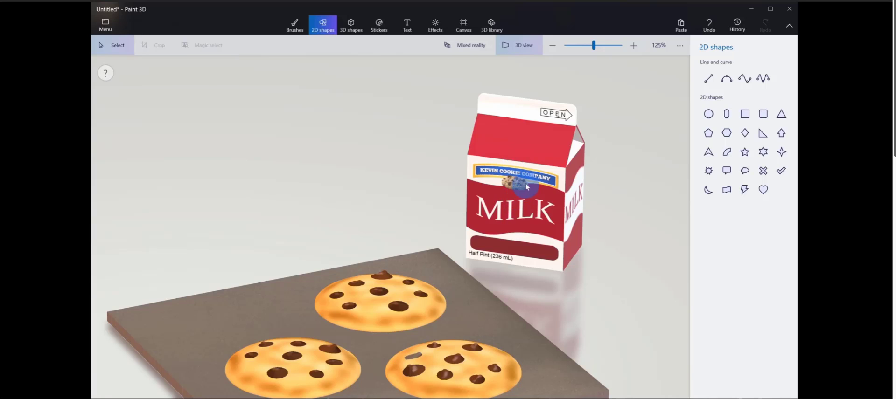
# Leave 3D view and show the canvas behind the cookie tray.
pyautogui.click(525, 45)
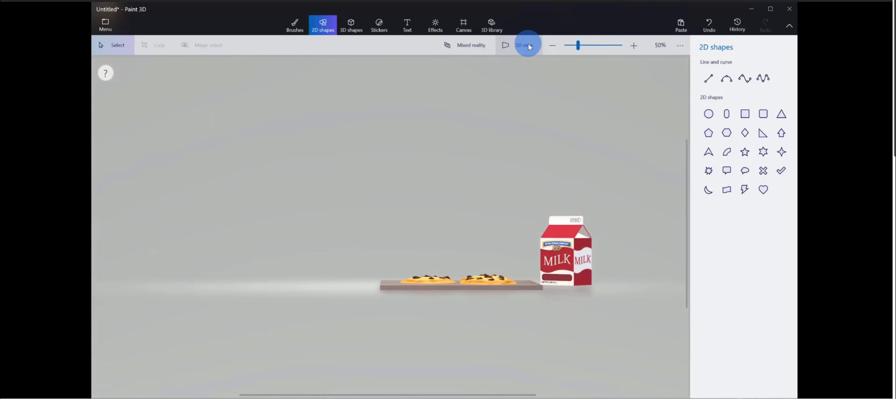
pyautogui.click(463, 24)
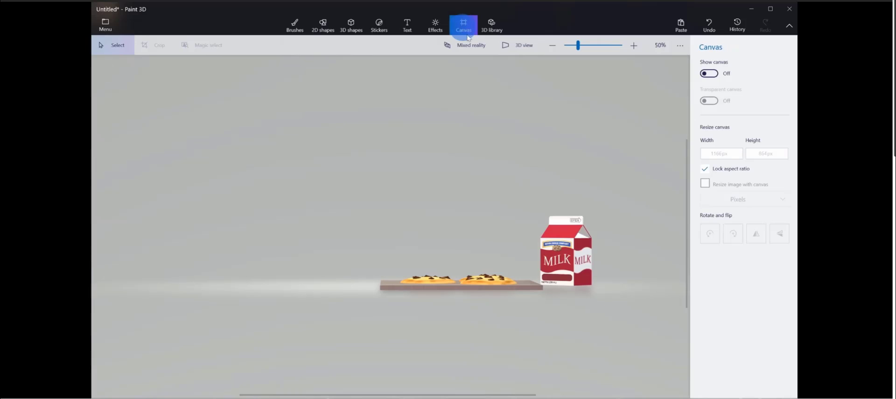
pyautogui.click(710, 74)
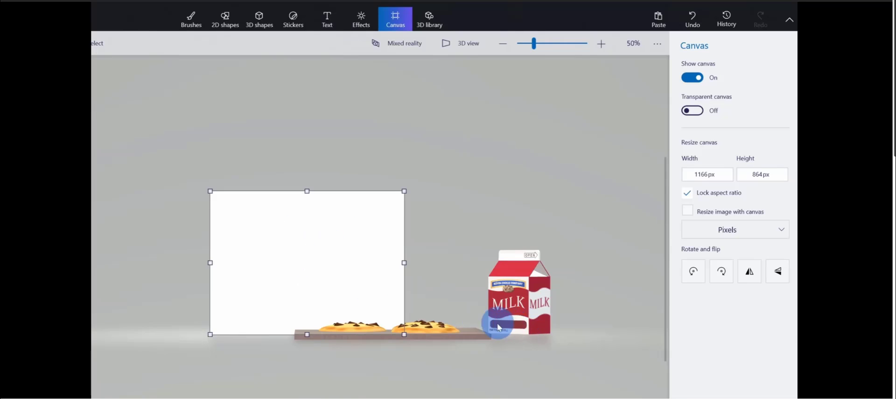
# Fill the canvas with dark red.
pyautogui.click(189, 21)
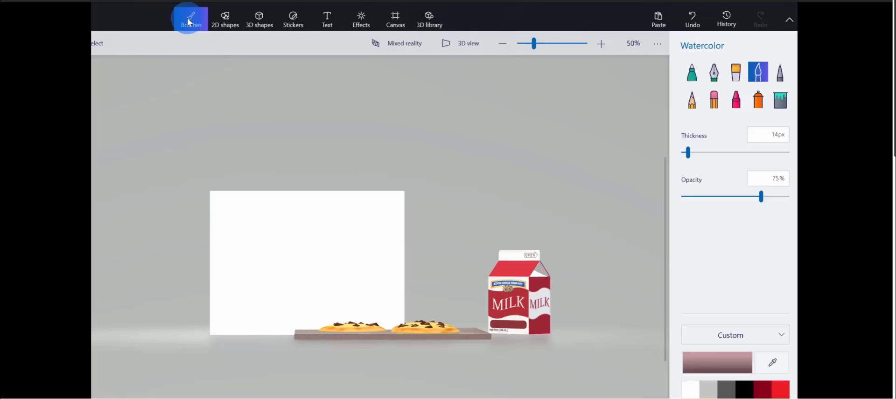
pyautogui.click(780, 99)
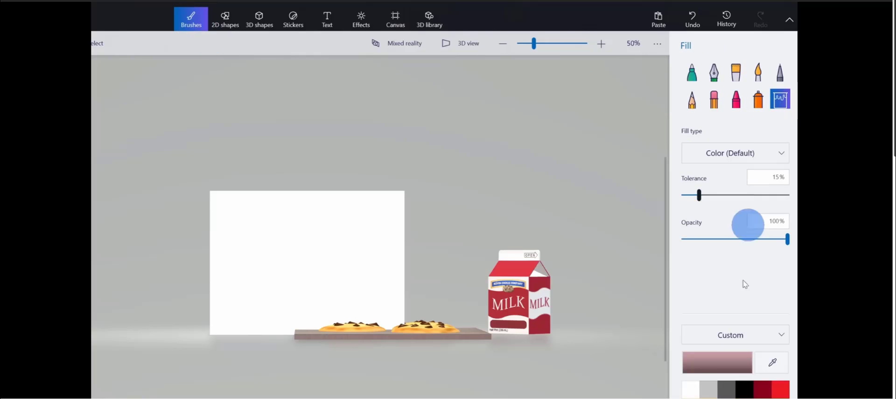
pyautogui.click(763, 392)
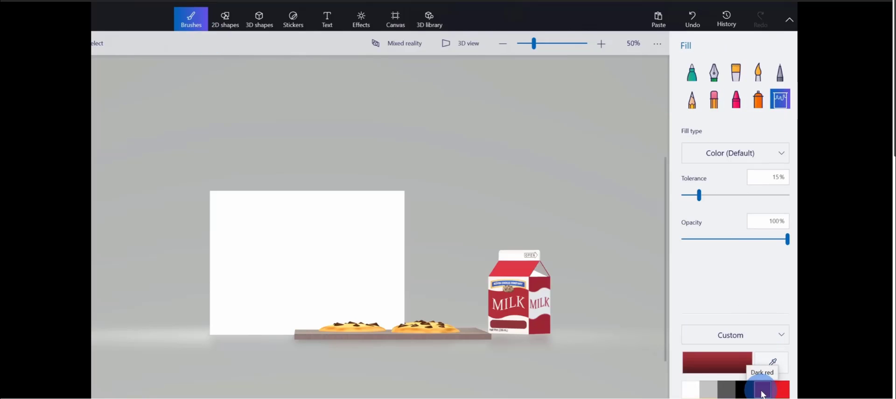
pyautogui.click(342, 228)
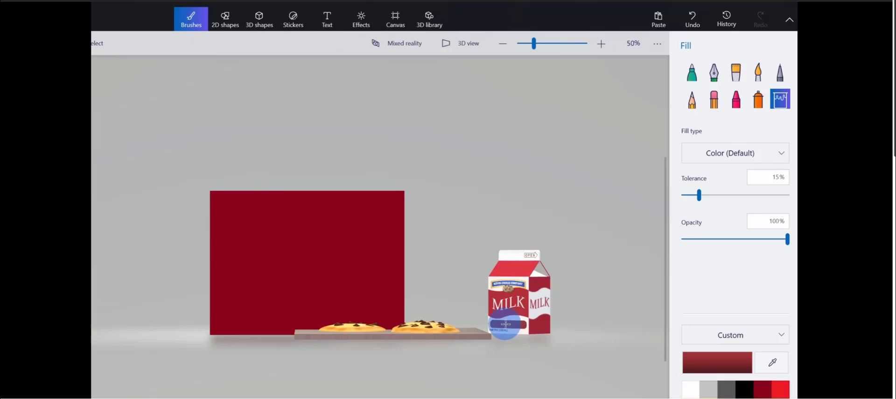
# Add the white 2D text "KevinCookieCompany.com" on the dark red canvas in Segoe UI, size 48.
pyautogui.click(329, 25)
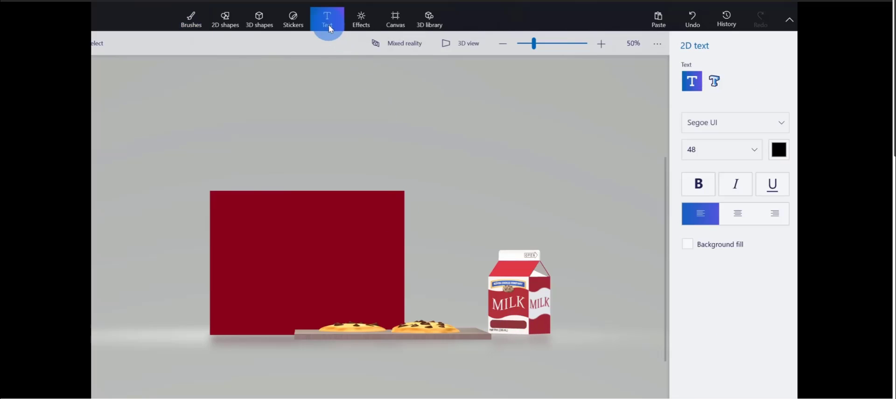
pyautogui.click(778, 150)
pyautogui.click(678, 189)
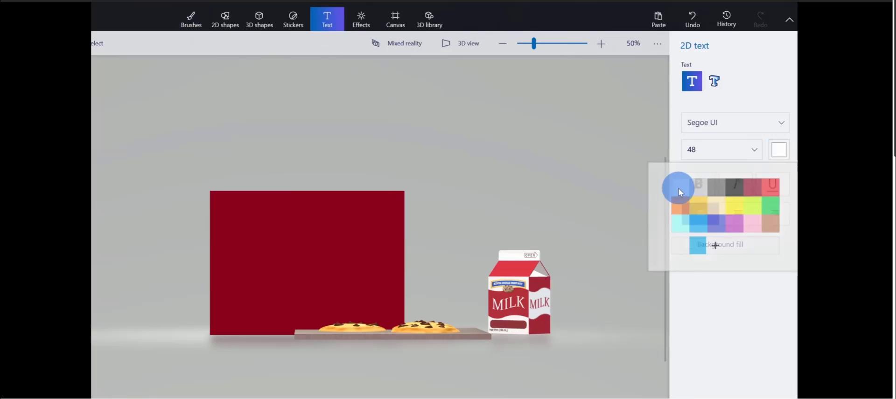
pyautogui.click(702, 124)
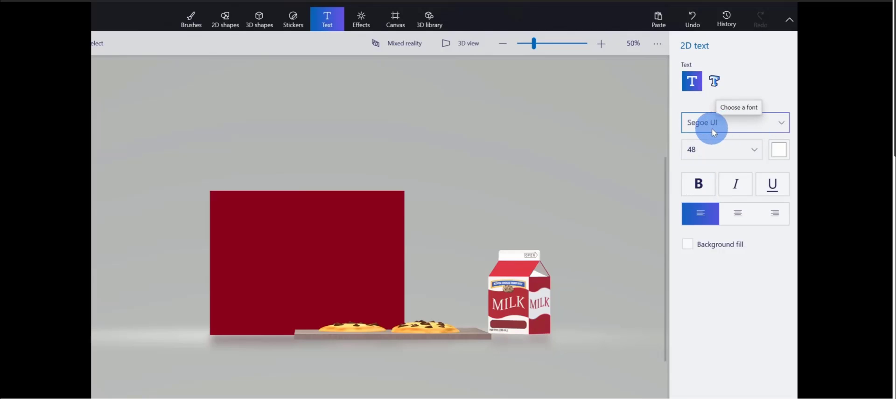
pyautogui.click(691, 86)
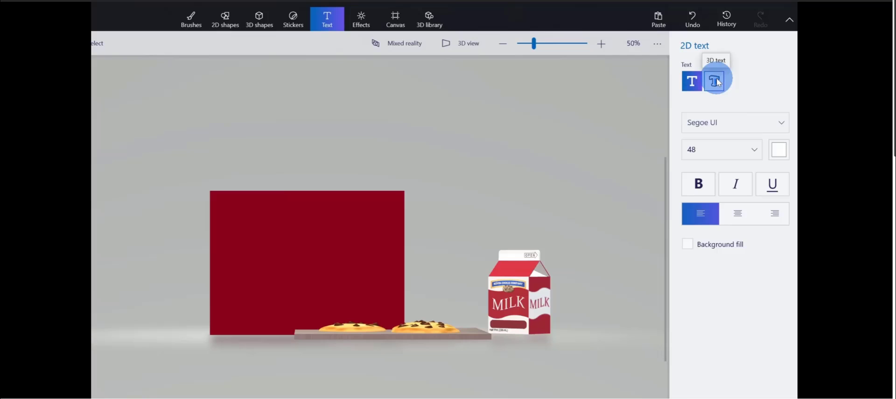
pyautogui.click(260, 255)
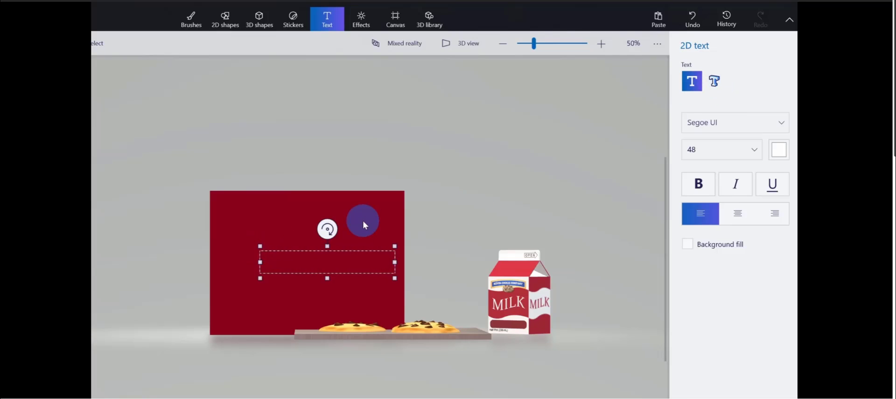
pyautogui.write('KevinCookieCompany.com')
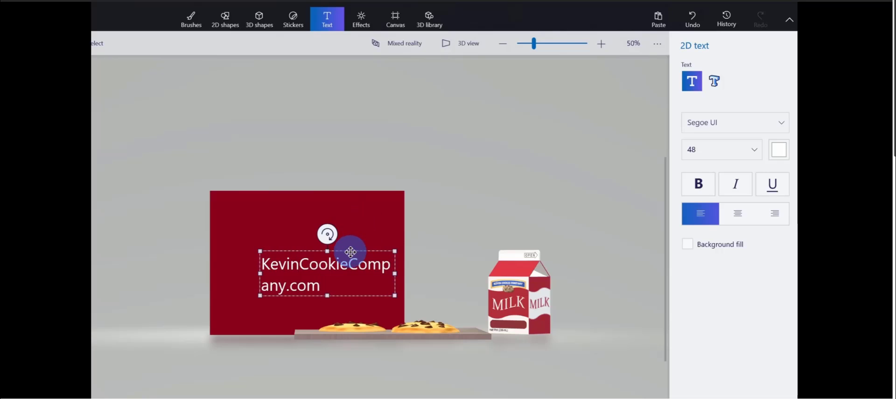
# Fit the web address text on one line at size 36, centre it on the dark red canvas and commit it.
pyautogui.moveTo(348, 251); pyautogui.dragTo(306, 242)
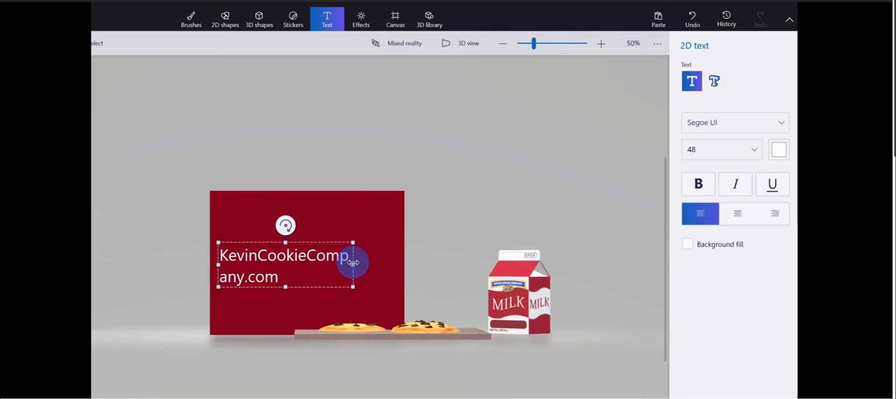
pyautogui.moveTo(353, 263); pyautogui.dragTo(412, 264)
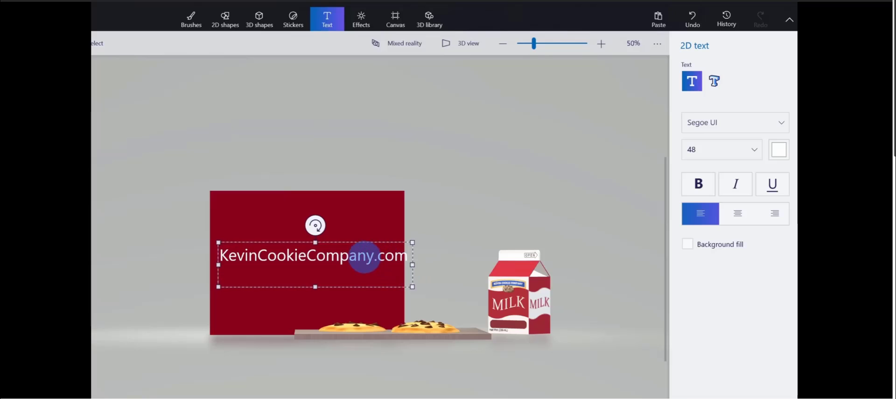
pyautogui.hotkey('ctrl', 'a')
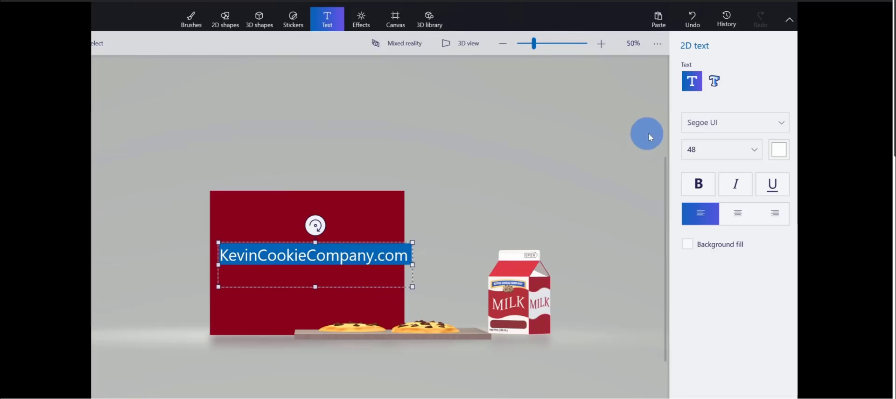
pyautogui.click(728, 149)
pyautogui.click(738, 137)
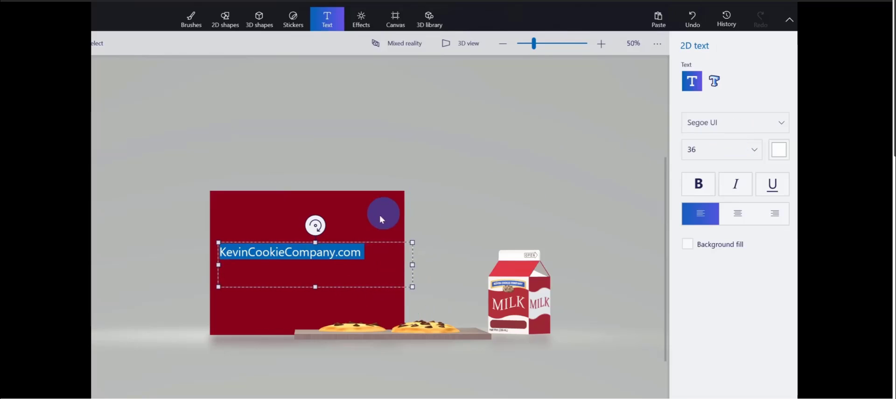
pyautogui.moveTo(348, 239); pyautogui.dragTo(364, 245)
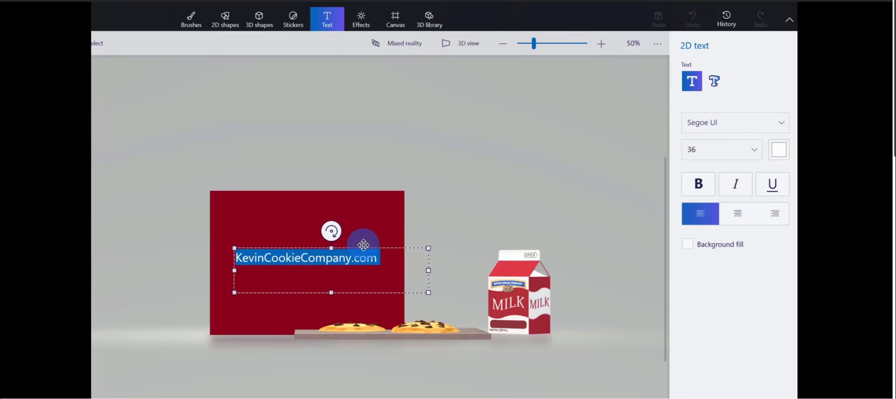
pyautogui.click(418, 204)
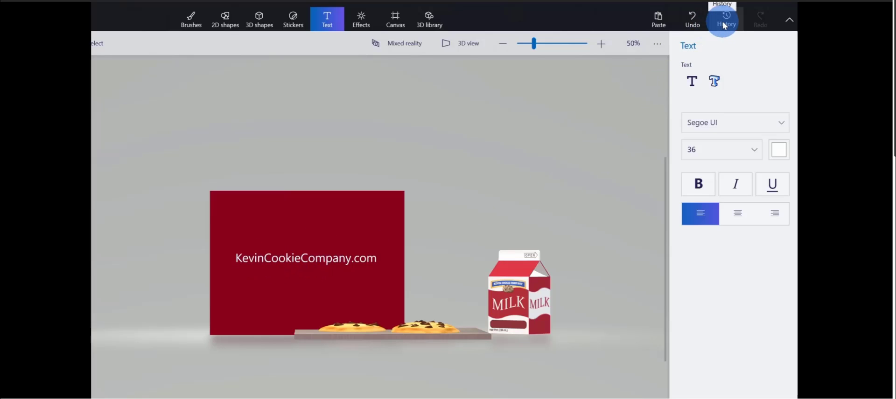
# Select the area around the KevinCookieCompany.com text on the canvas and turn it into a sticker.
pyautogui.moveTo(230, 243); pyautogui.dragTo(380, 278)
pyautogui.press('t')
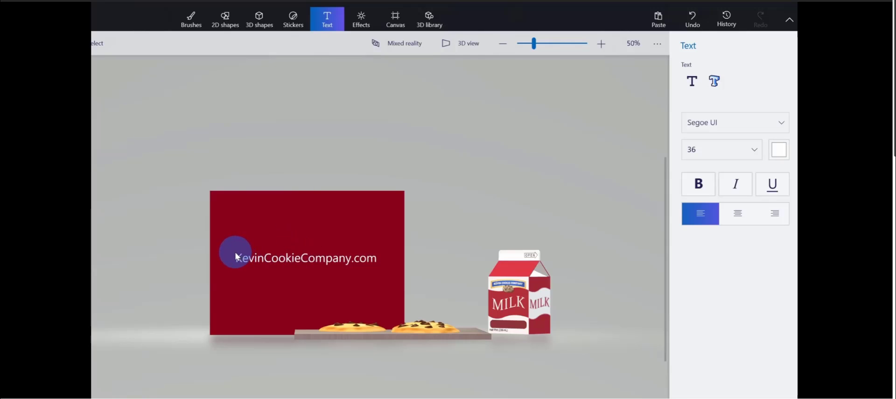
pyautogui.moveTo(234, 256); pyautogui.dragTo(380, 267)
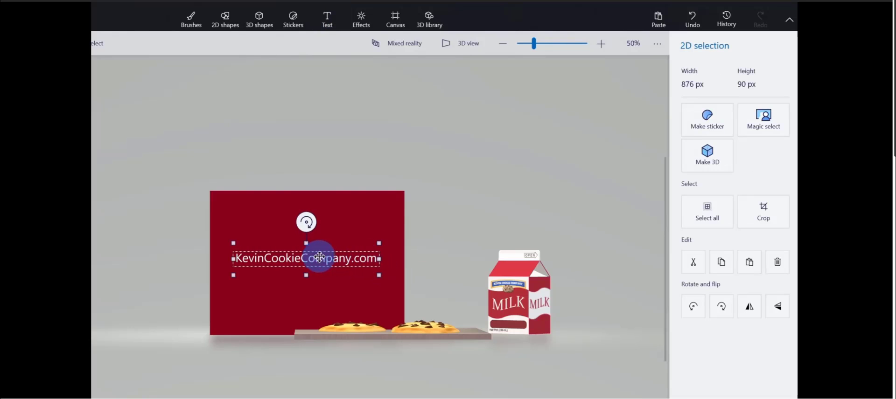
pyautogui.click(714, 115)
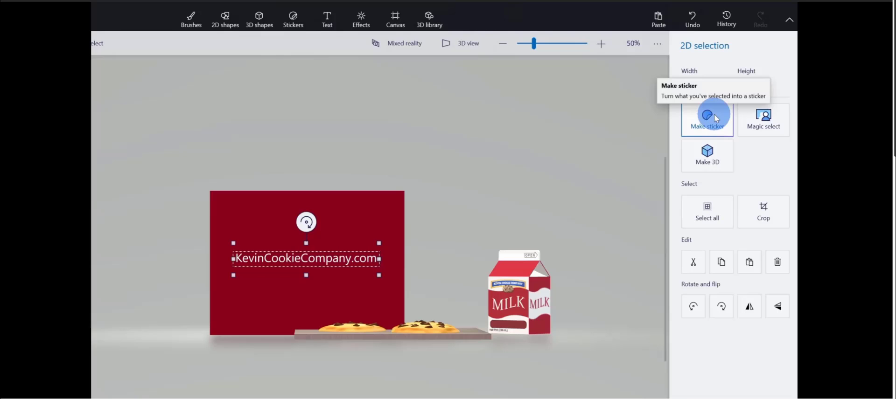
pyautogui.click(707, 118)
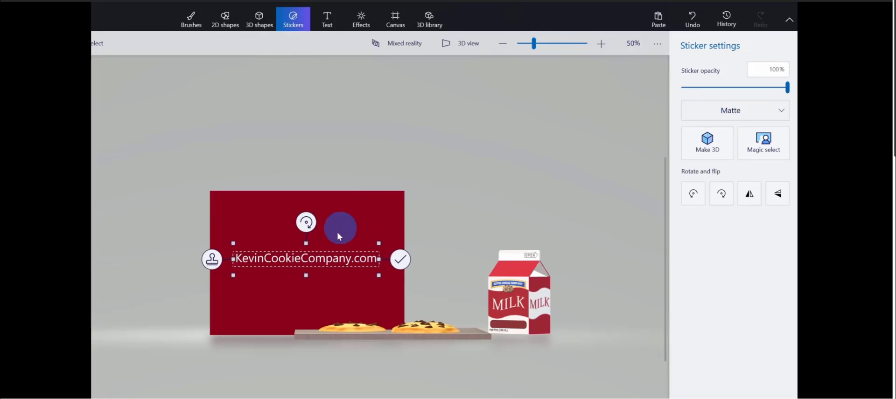
# Place the web address sticker on the carton's dark red bar below MILK, shrunk to fit inside the bar, and apply it.
pyautogui.moveTo(304, 259); pyautogui.dragTo(508, 324)
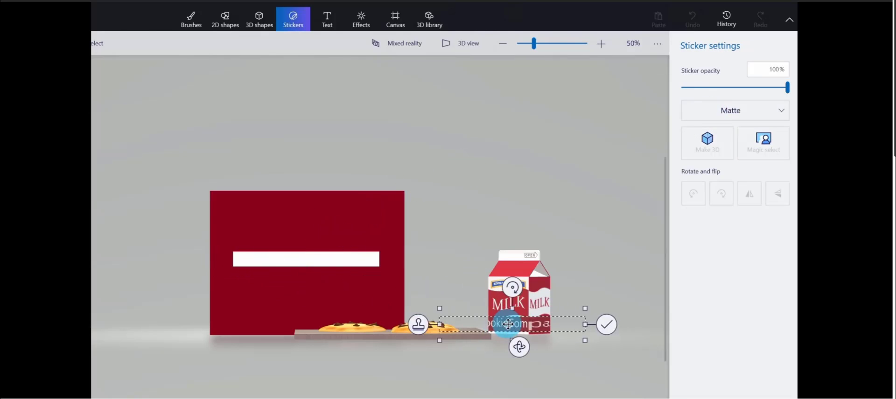
pyautogui.moveTo(585, 341); pyautogui.dragTo(513, 328)
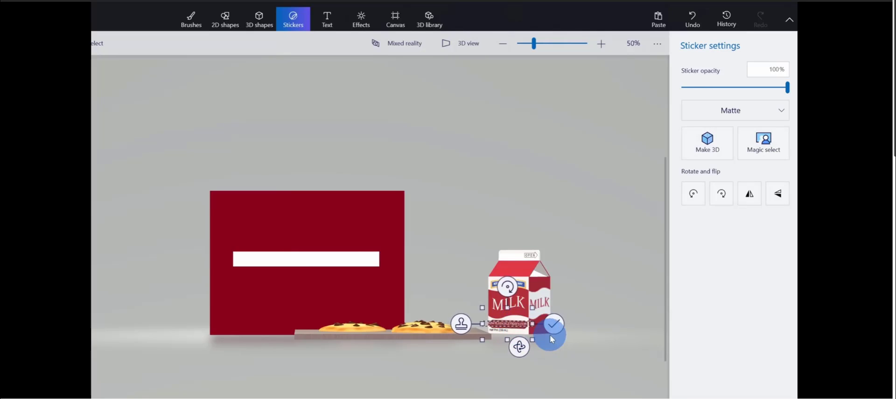
pyautogui.scroll(5, 551, 339)
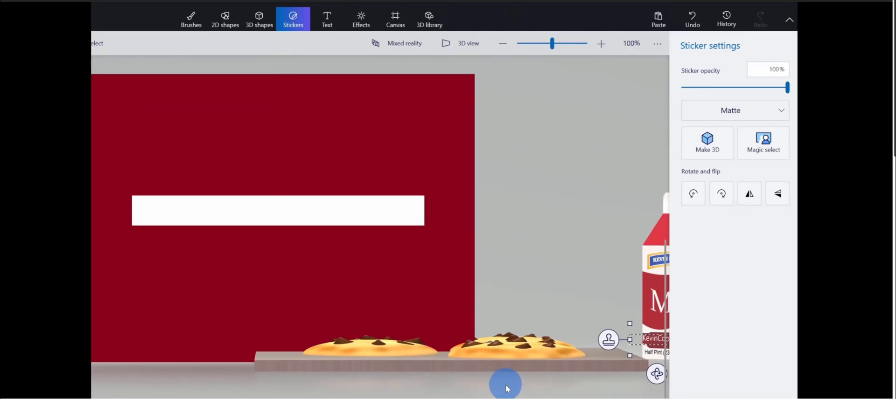
pyautogui.scroll(-2, 578, 344)
pyautogui.moveTo(645, 359); pyautogui.dragTo(638, 362)
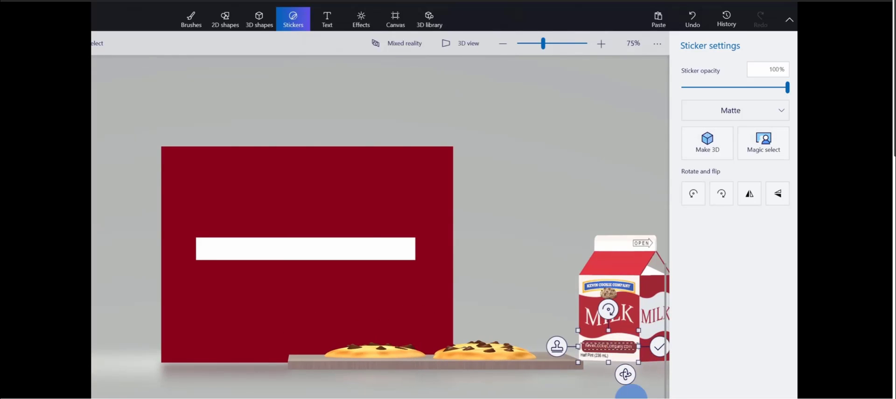
pyautogui.click(657, 349)
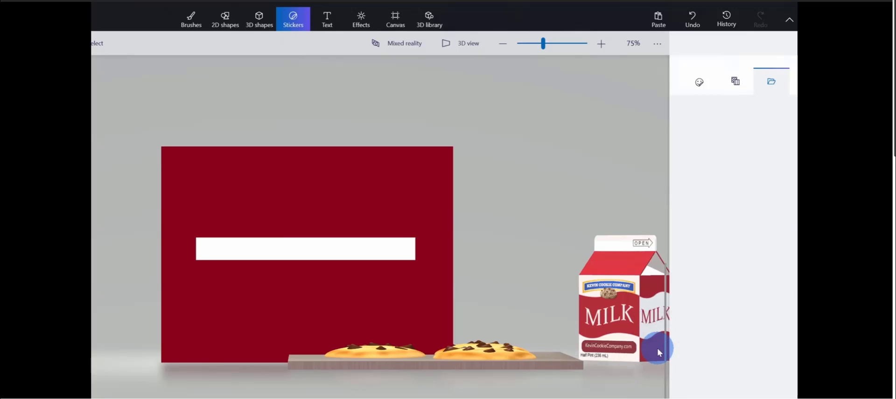
# In 3D view, select the cookie tray and milk carton together and shift them left so the tray sits before the canvas.
pyautogui.click(463, 43)
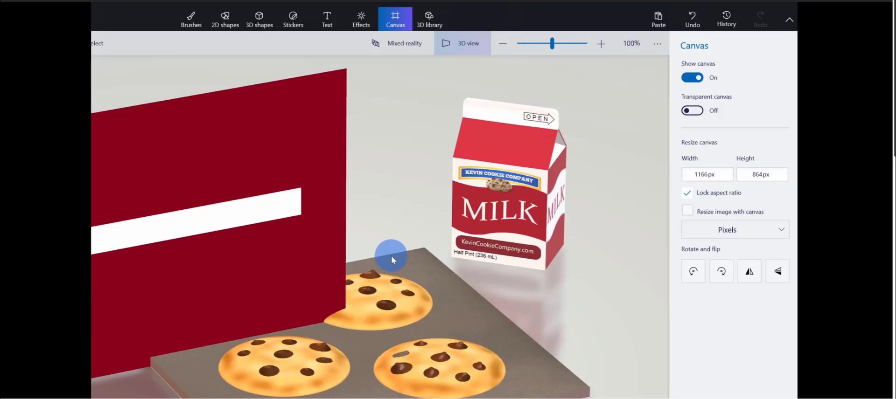
pyautogui.scroll(-6, 391, 256)
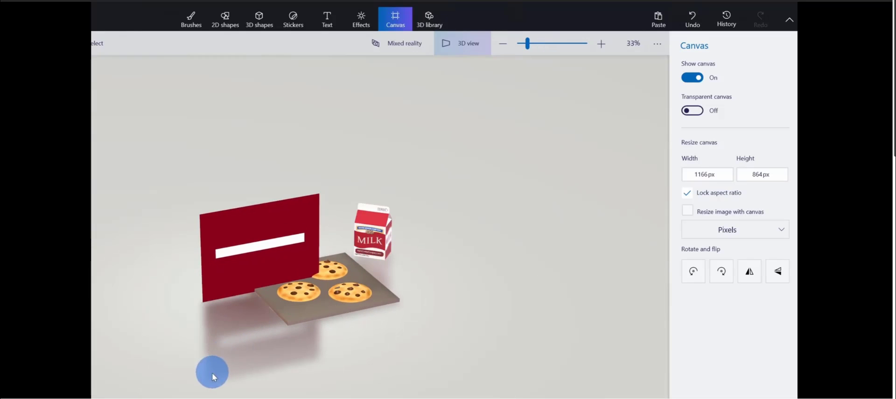
pyautogui.click(408, 189)
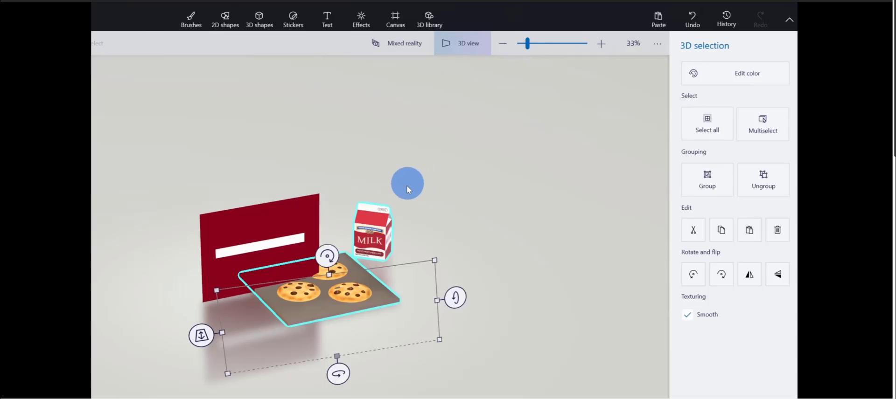
pyautogui.moveTo(397, 336); pyautogui.dragTo(336, 329)
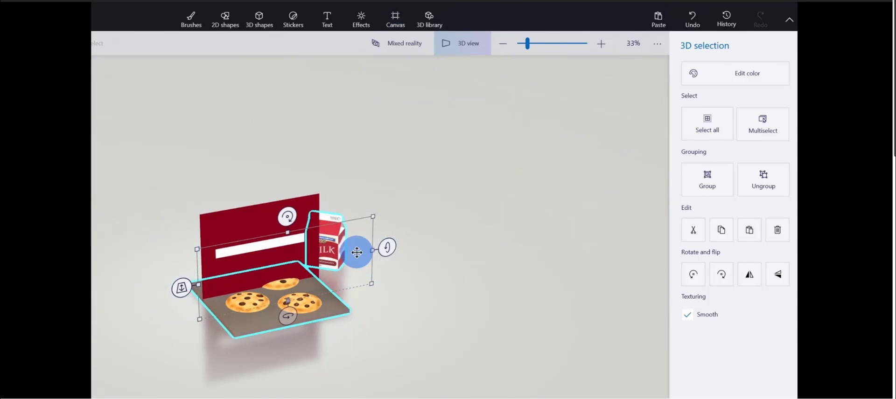
# Hide the canvas and show the cookie tray and carton closer up in 3D view.
pyautogui.click(395, 23)
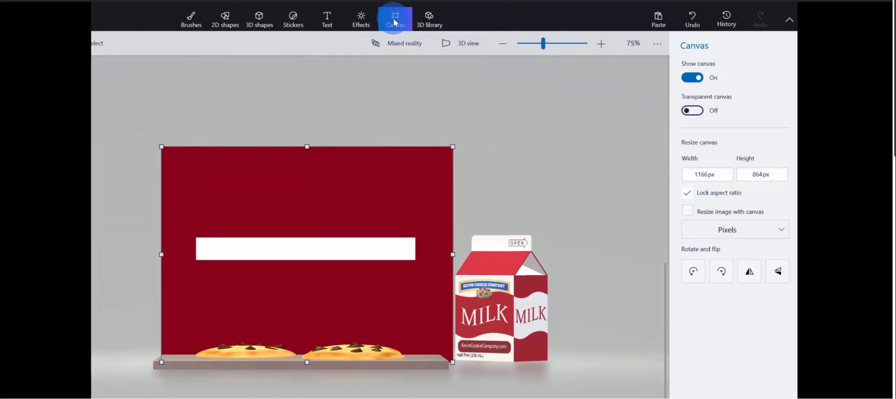
pyautogui.click(691, 77)
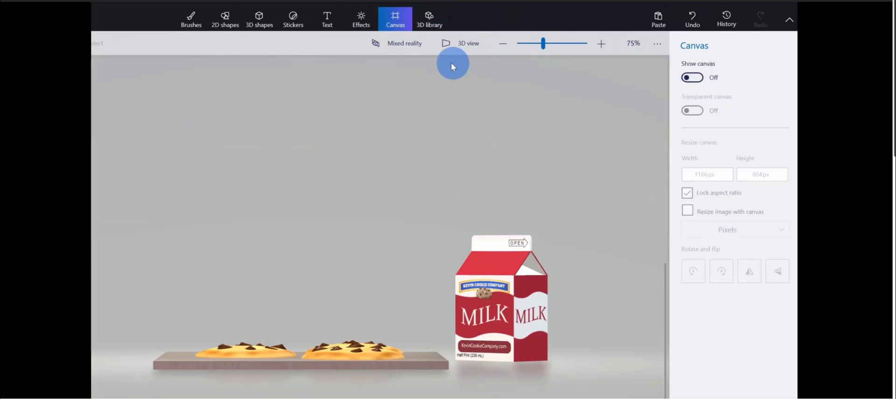
pyautogui.click(471, 44)
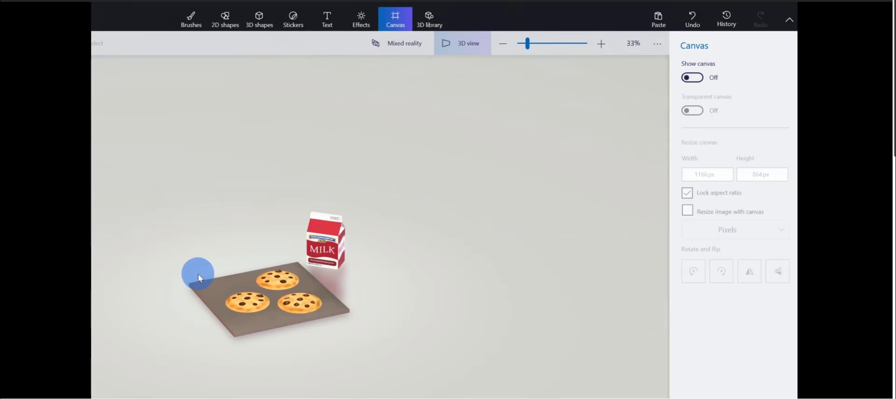
pyautogui.scroll(5, 198, 274)
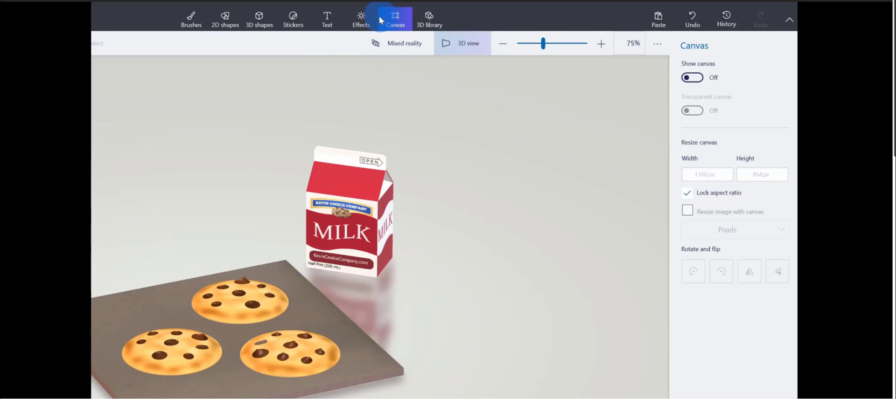
# Try the Lavender, Tan and Canterbury filters on the scene.
pyautogui.click(361, 21)
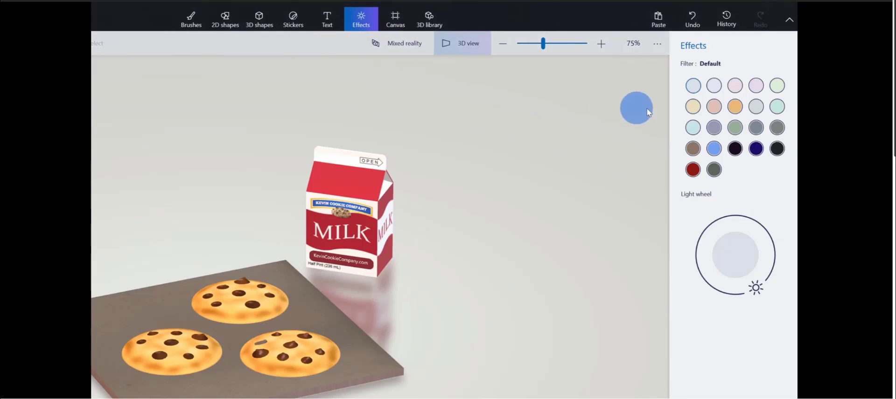
pyautogui.click(713, 86)
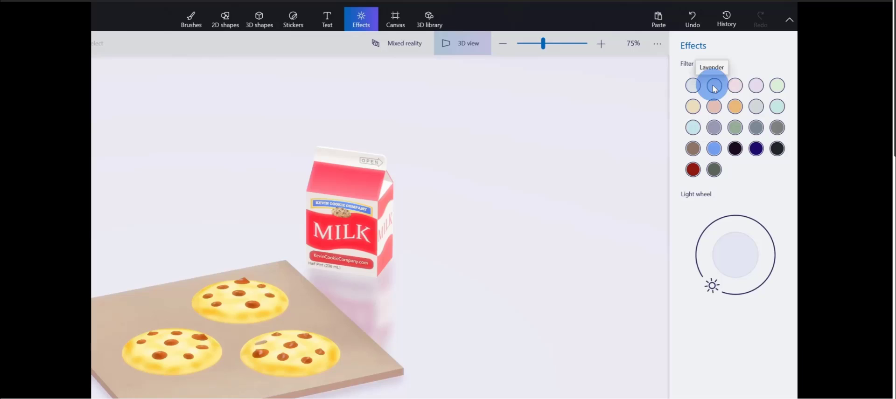
pyautogui.click(715, 110)
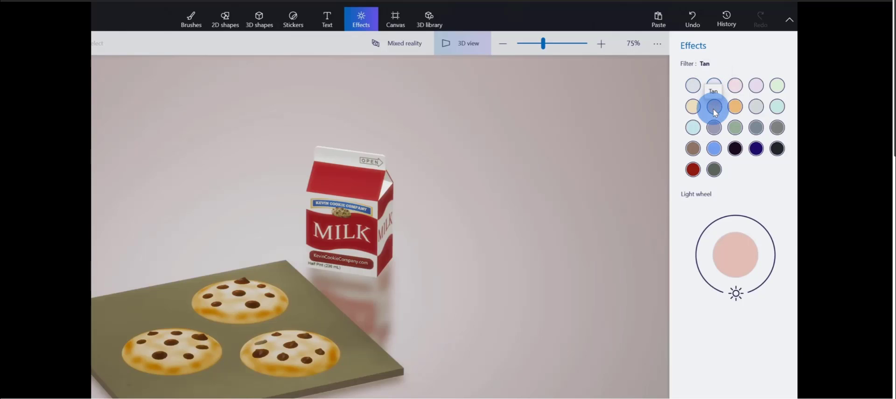
pyautogui.click(714, 128)
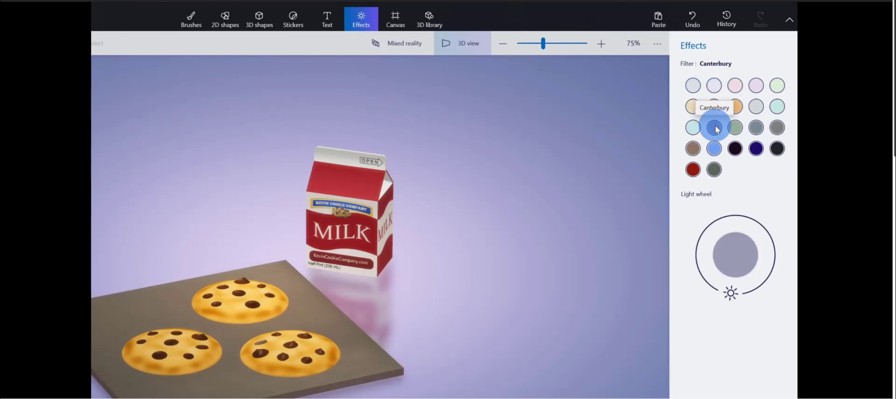
# Apply the Default filter and rotate the light wheel's sun slightly clockwise.
pyautogui.click(695, 83)
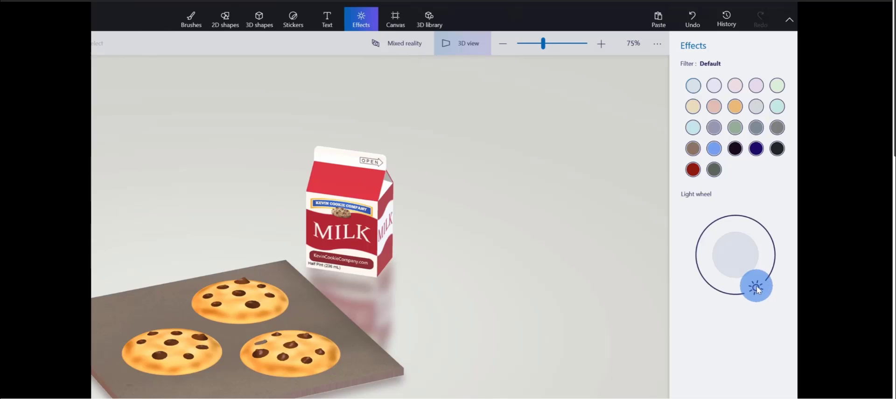
pyautogui.moveTo(756, 290)
pyautogui.mouseDown()
pyautogui.moveTo(774, 212)
pyautogui.moveTo(748, 195)
pyautogui.moveTo(708, 230)
pyautogui.moveTo(749, 209)
pyautogui.moveTo(756, 222)
pyautogui.moveTo(715, 219)
pyautogui.moveTo(700, 242)
pyautogui.moveTo(712, 270)
pyautogui.moveTo(741, 289)
pyautogui.moveTo(713, 286)
pyautogui.moveTo(741, 293)
pyautogui.mouseUp()
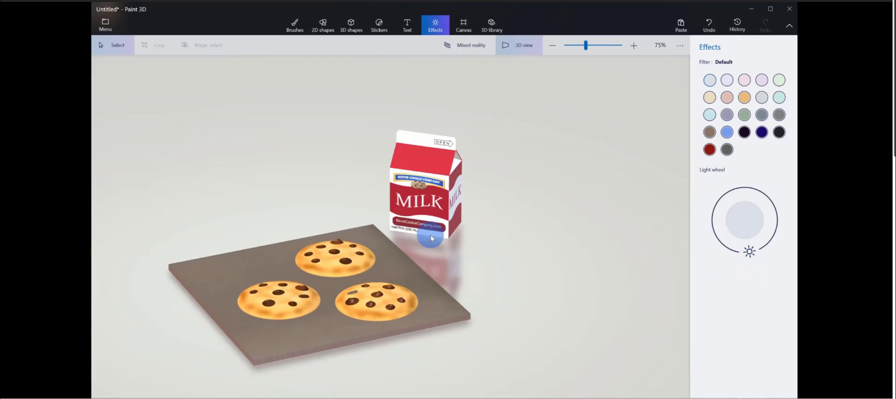
# Save the scene as a Paint 3D project named Kevin Cookie Company Scene.
pyautogui.moveTo(543, 253); pyautogui.dragTo(620, 234, button='right')
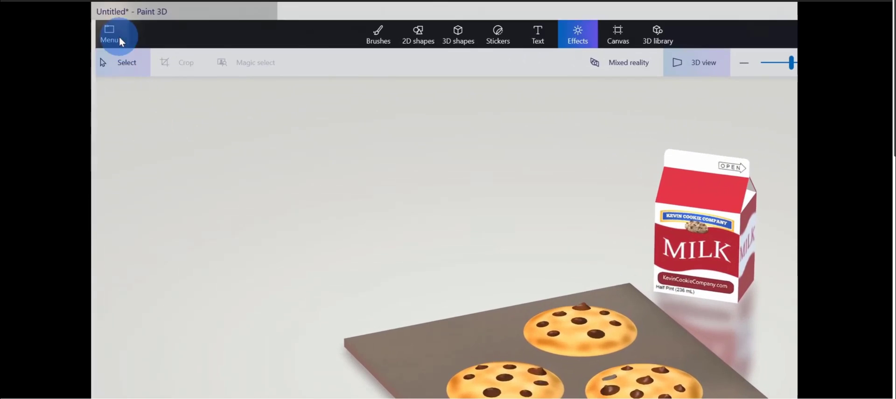
pyautogui.click(107, 26)
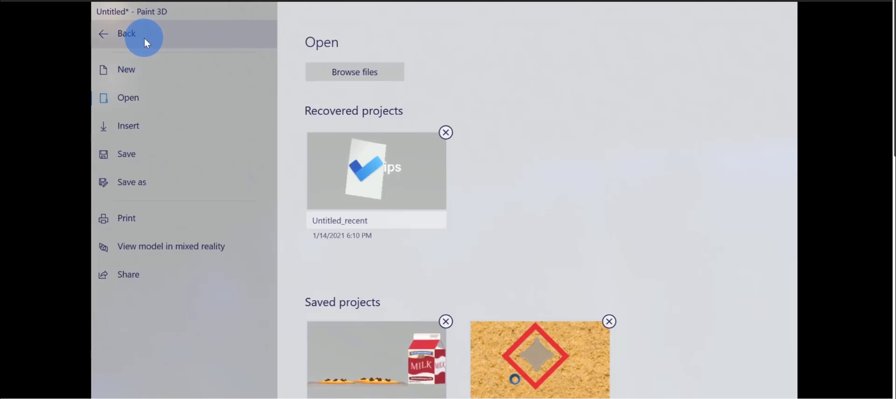
pyautogui.click(150, 188)
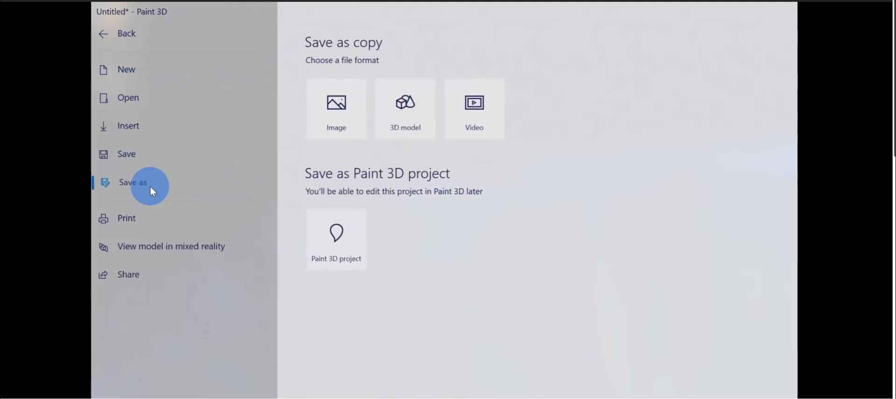
pyautogui.click(340, 99)
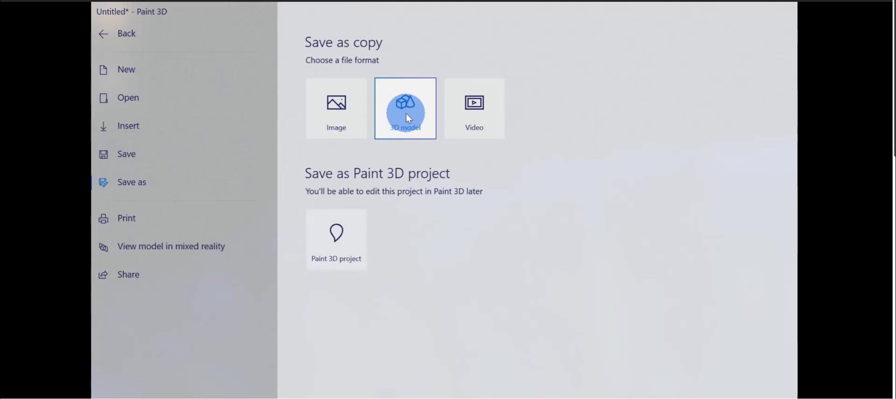
pyautogui.click(340, 234)
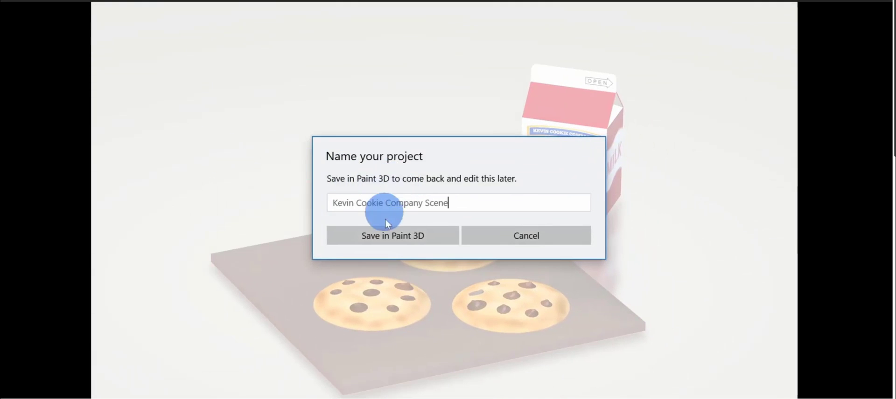
pyautogui.click(404, 240)
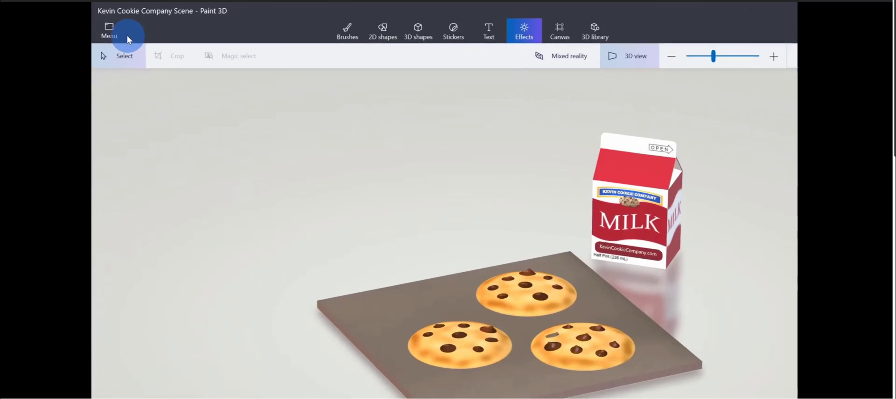
# Save a copy of the scene as a 3D model in GLB format, named Kevin Cookie Company Scene, in the Videos folder.
pyautogui.click(104, 25)
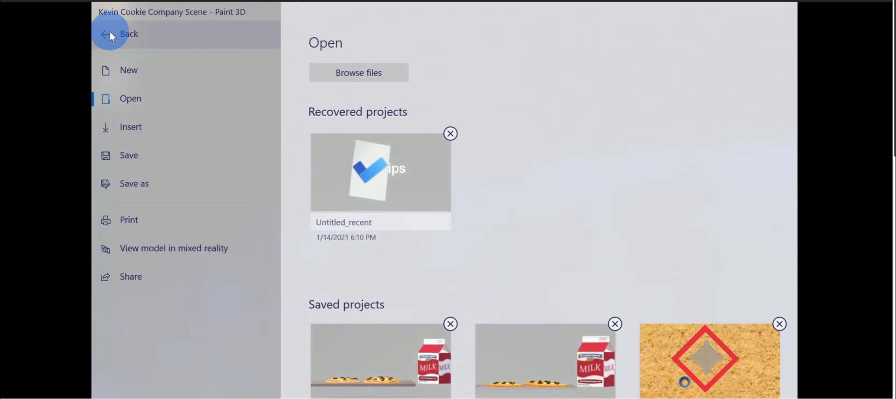
pyautogui.click(156, 186)
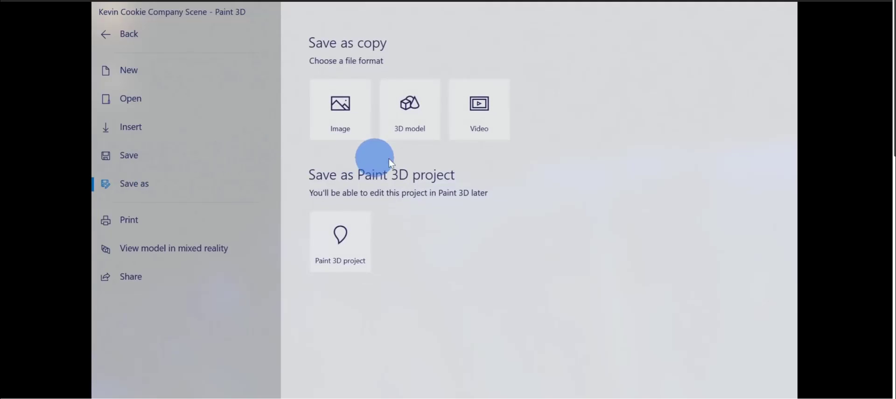
pyautogui.click(409, 120)
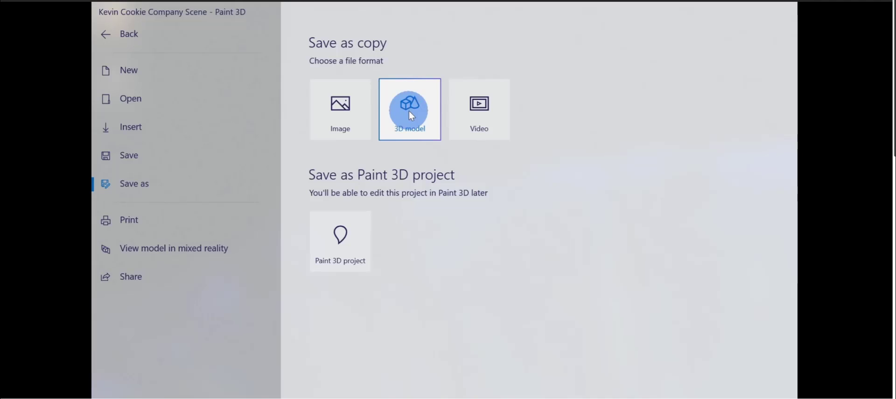
pyautogui.click(408, 111)
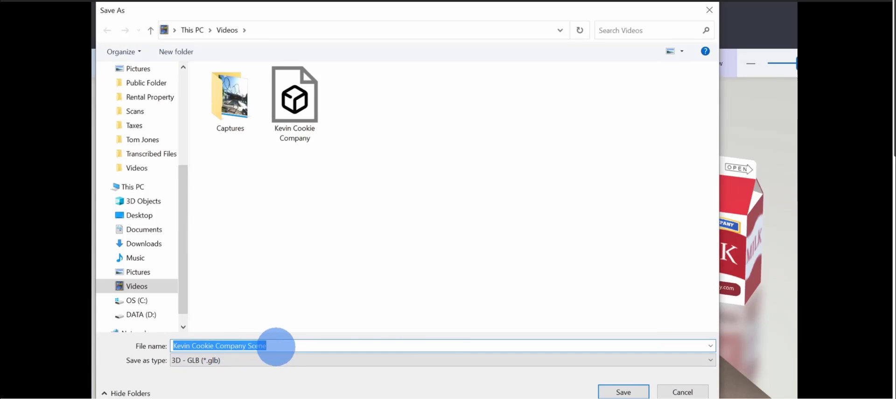
pyautogui.click(280, 348)
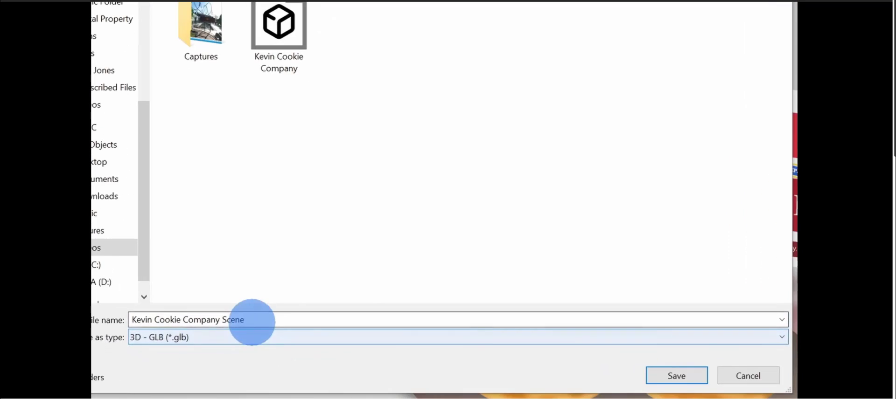
pyautogui.click(223, 337)
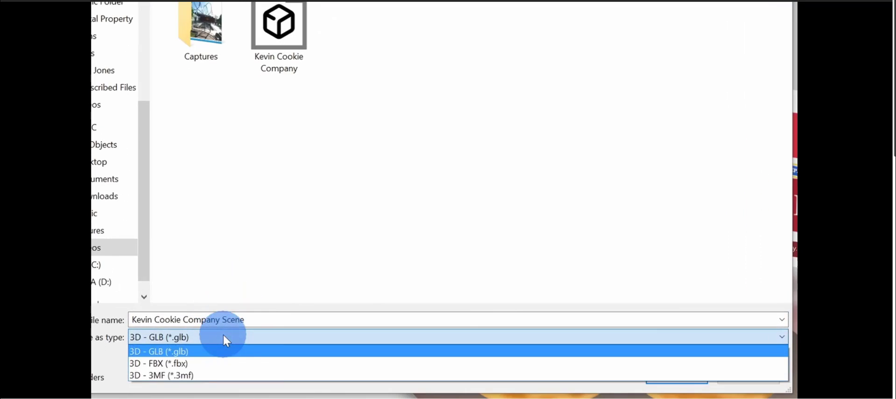
pyautogui.click(248, 355)
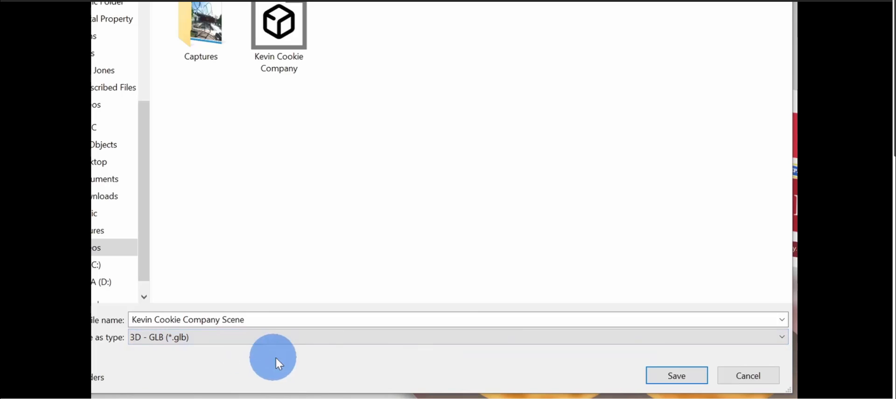
pyautogui.click(676, 376)
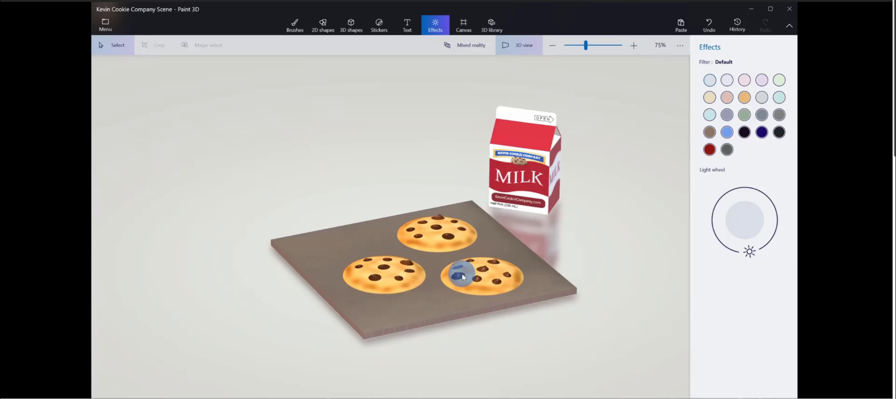
# Set up a copy of the scene as an MP4 video and check the additional frame rate and quality settings.
pyautogui.click(103, 25)
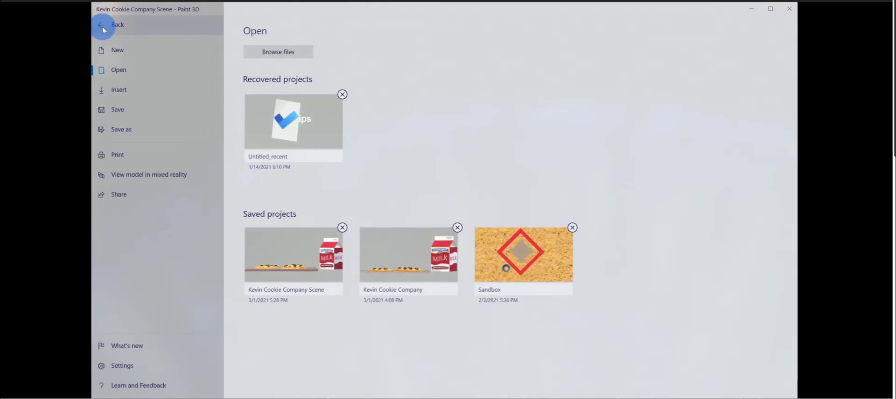
pyautogui.click(134, 130)
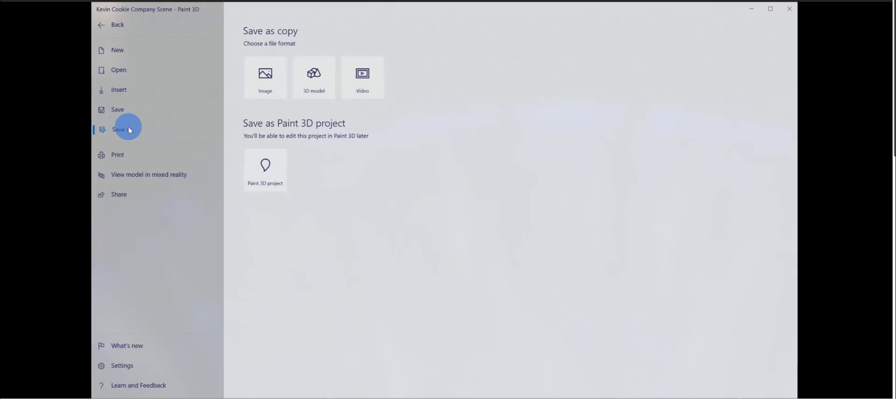
pyautogui.click(363, 75)
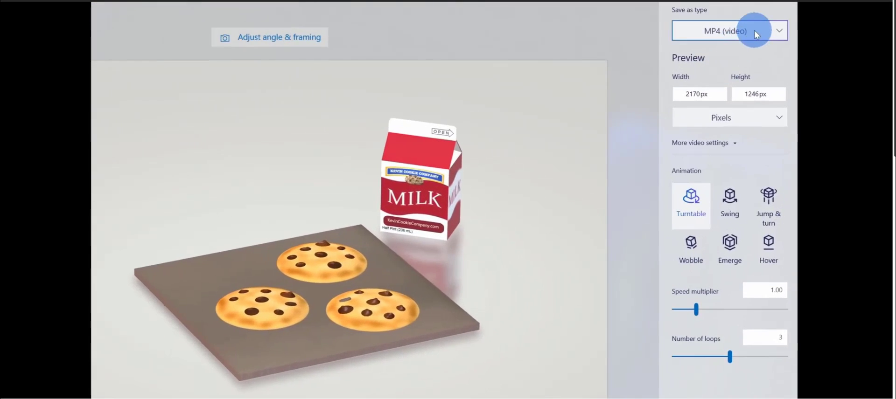
pyautogui.click(762, 36)
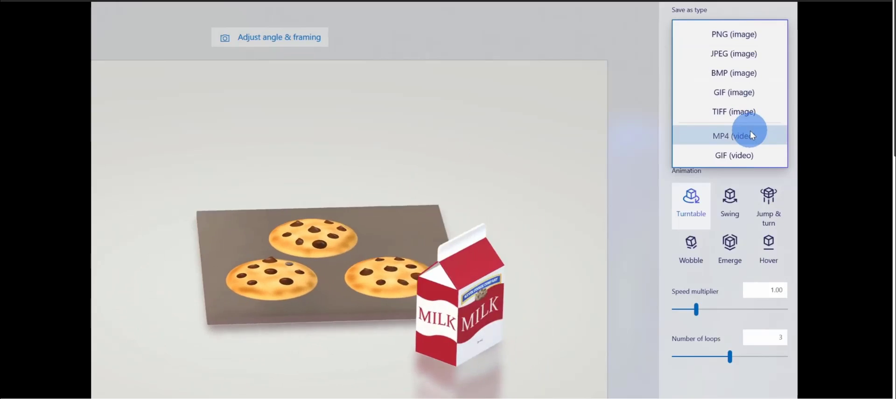
pyautogui.click(762, 135)
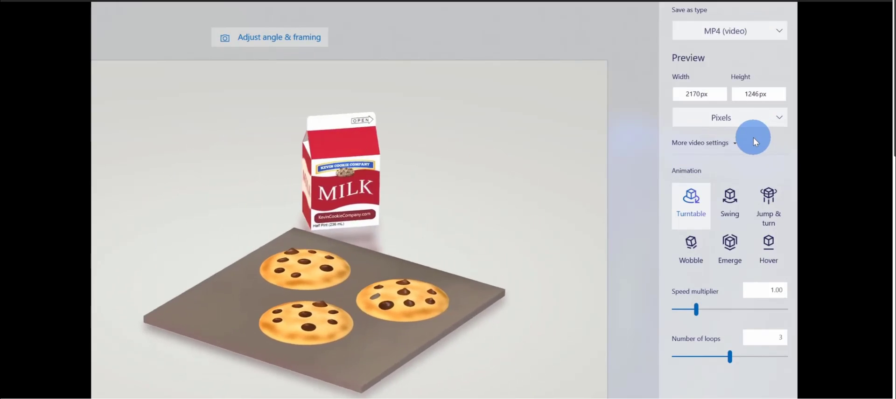
pyautogui.click(709, 92)
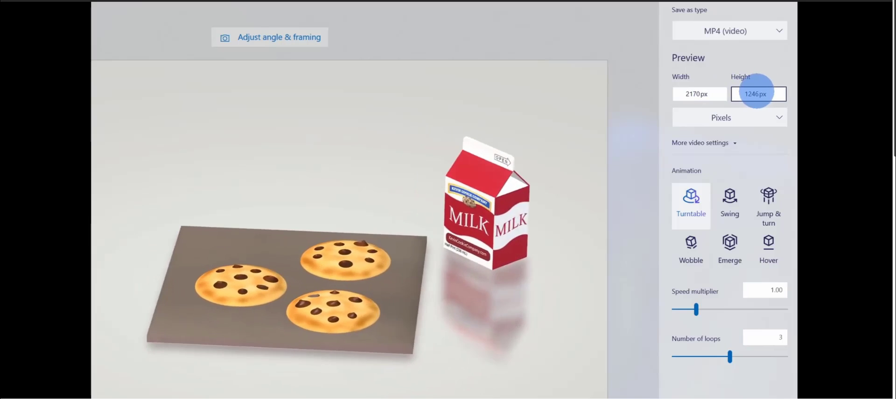
pyautogui.click(726, 143)
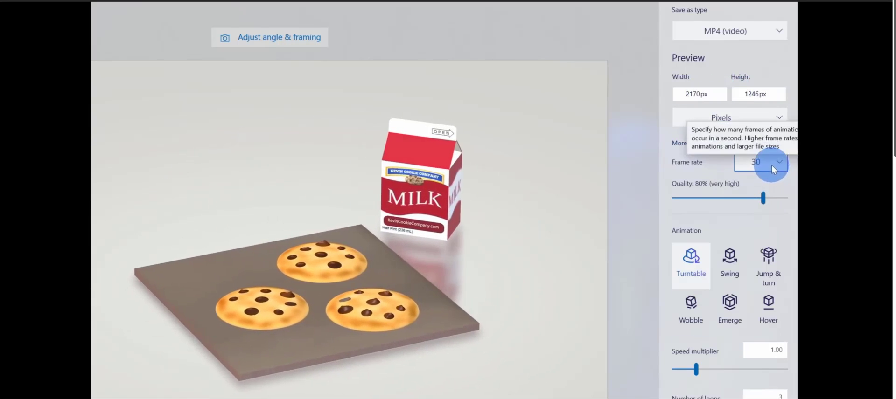
pyautogui.click(707, 143)
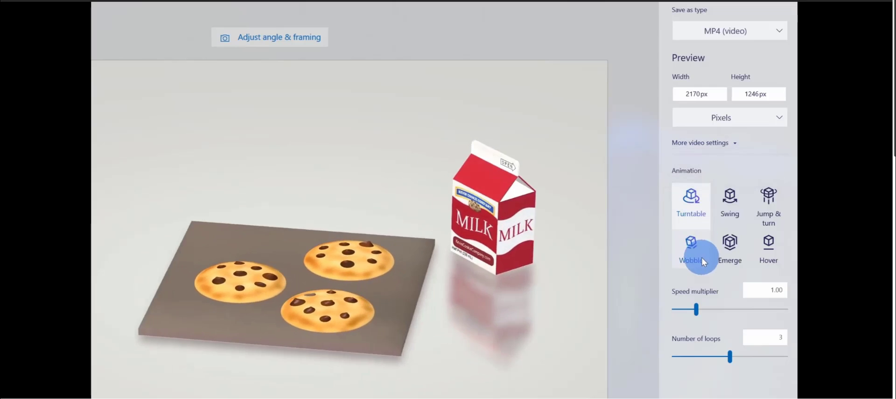
# Preview other video animations, including Swing, Jump & turn and Wobble, choose Hover and save the video.
pyautogui.click(725, 212)
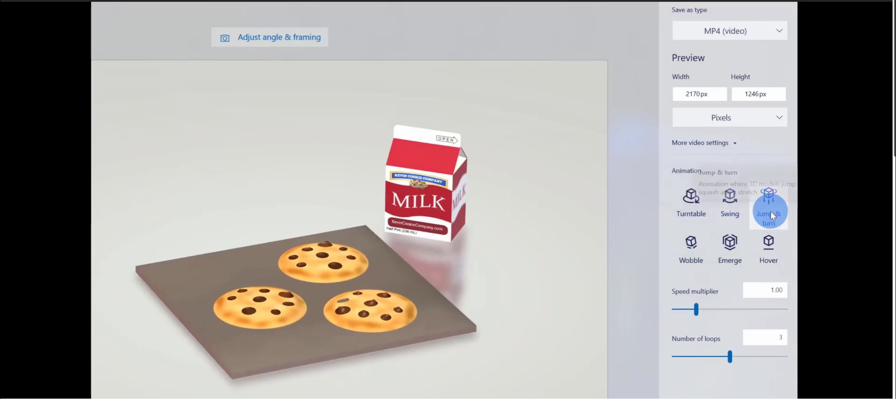
pyautogui.click(769, 211)
pyautogui.click(730, 259)
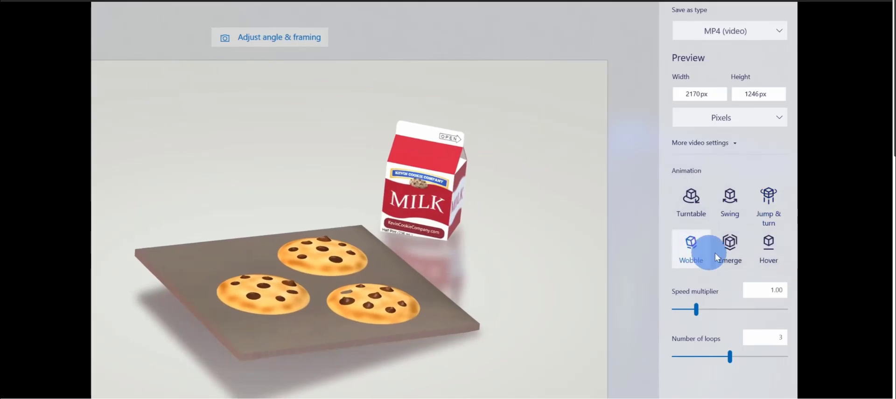
pyautogui.click(773, 250)
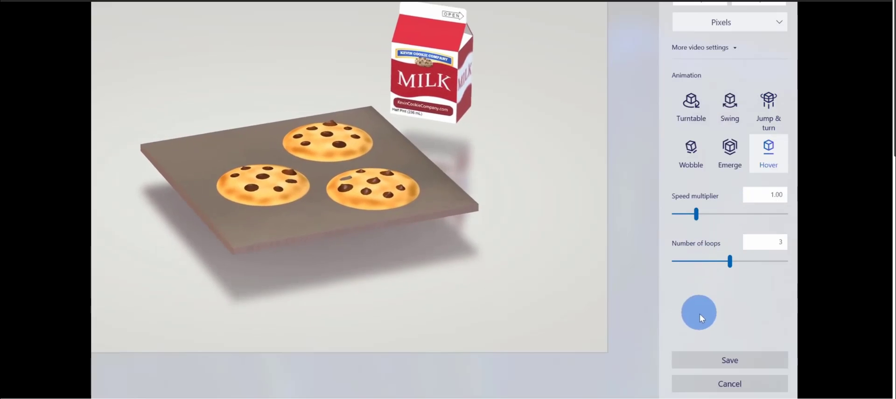
pyautogui.click(736, 362)
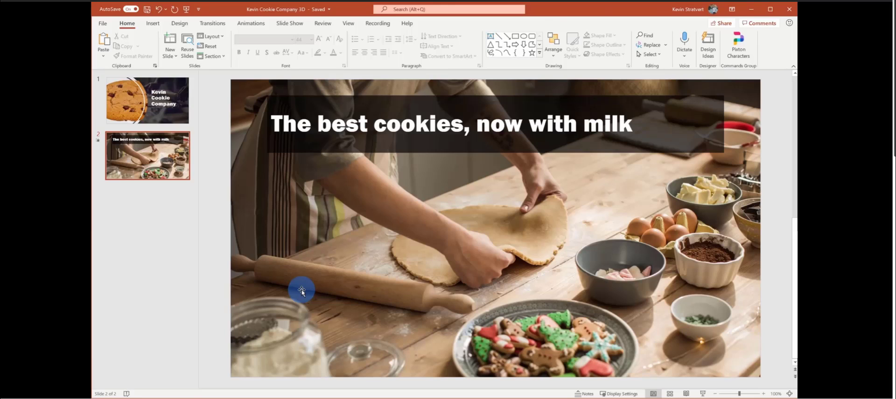
# Switch to PowerPoint and start inserting a 3D model on slide 2, "The best cookies, now with milk".
pyautogui.click(153, 96)
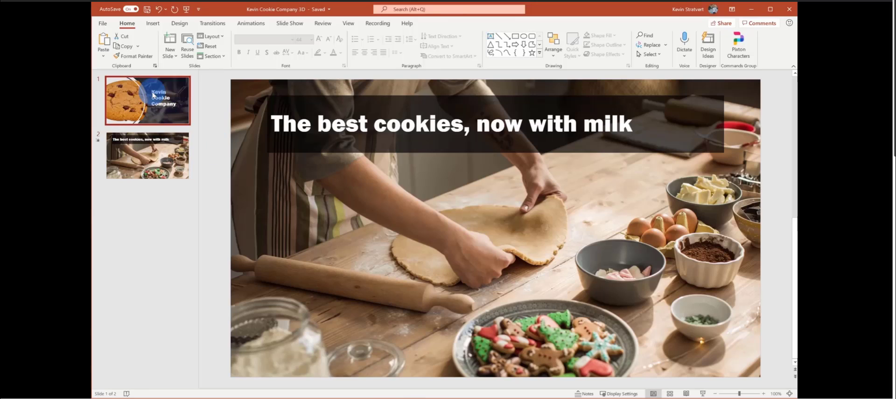
pyautogui.click(136, 149)
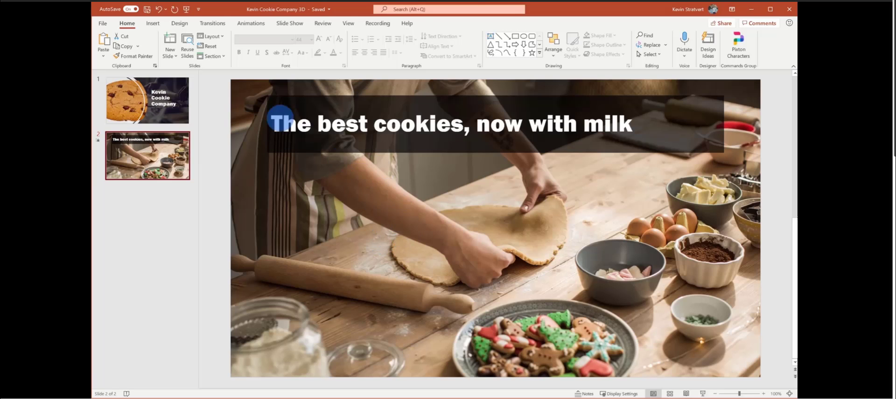
pyautogui.click(183, 49)
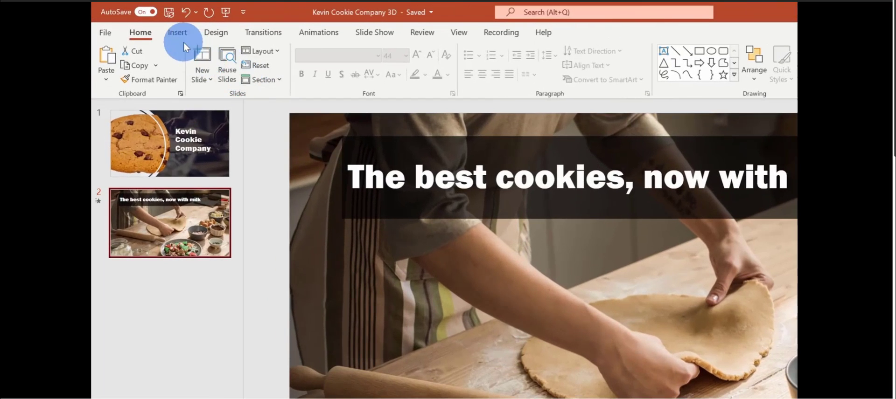
pyautogui.click(184, 41)
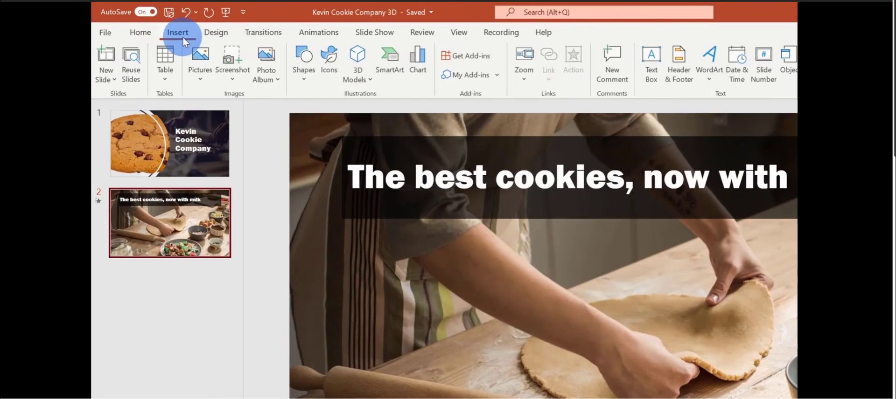
pyautogui.click(364, 80)
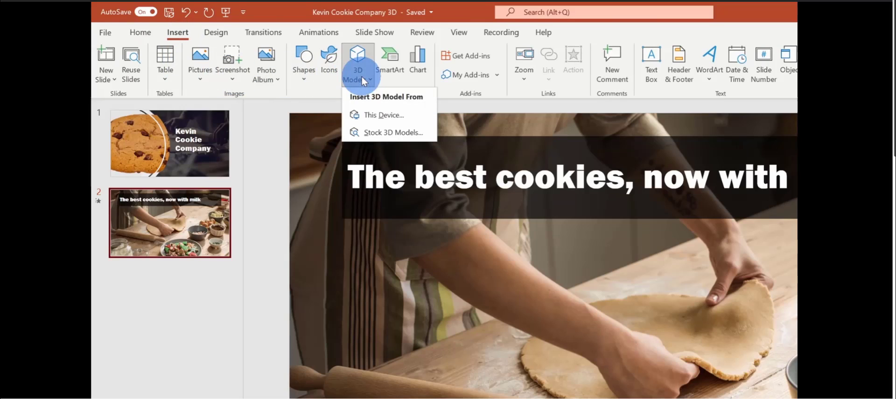